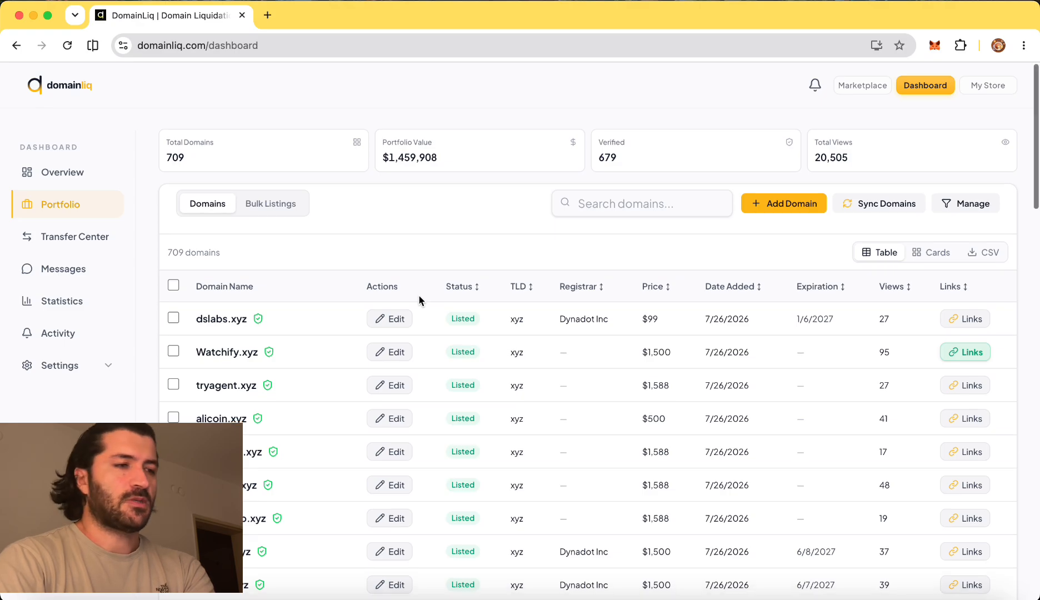
- Open a new bundle form from the bulk listings and review its fields down to the domain selection
scroll(420, 299, up, 3)
scroll(420, 298, down, 1)
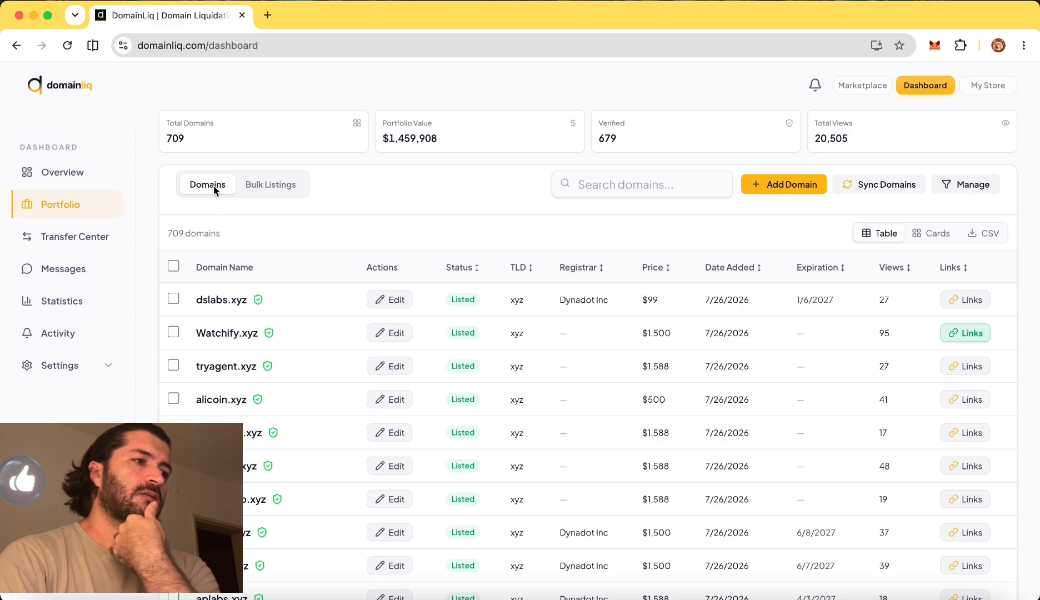
click(269, 184)
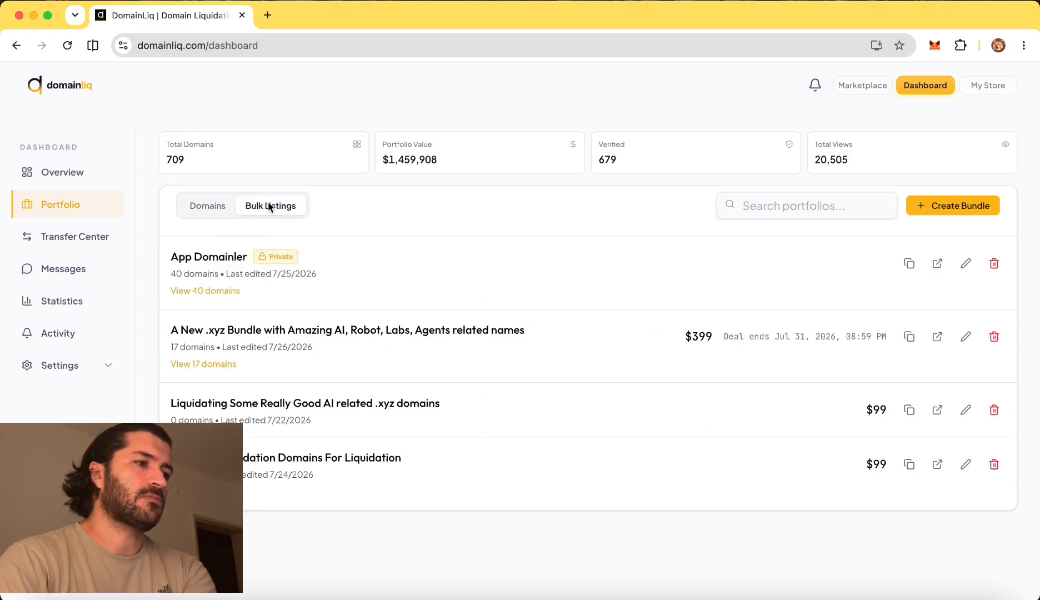
click(952, 205)
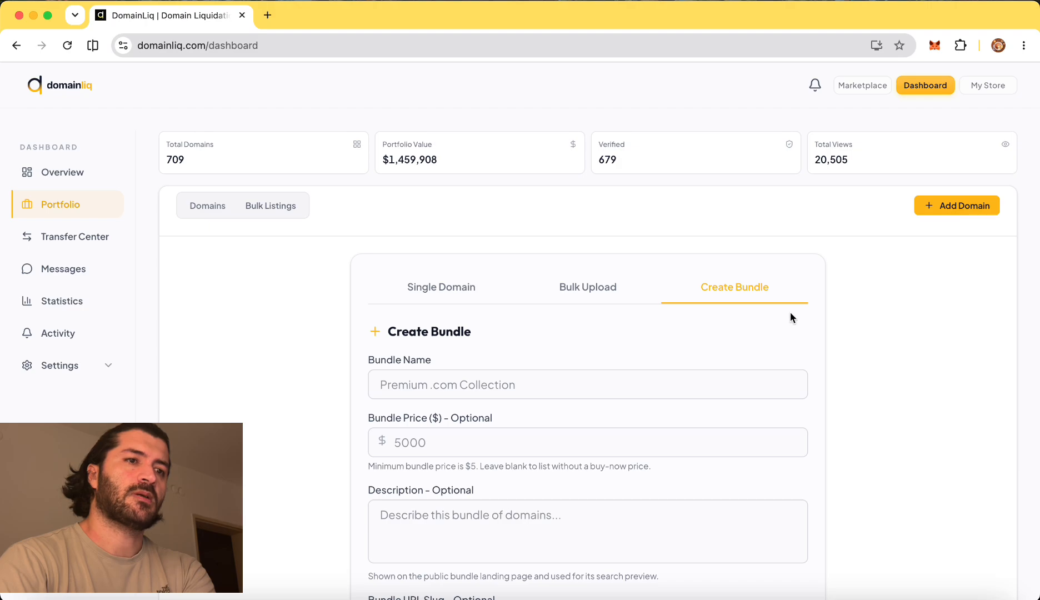
scroll(791, 316, down, 5)
scroll(791, 316, up, 3)
scroll(790, 312, down, 8)
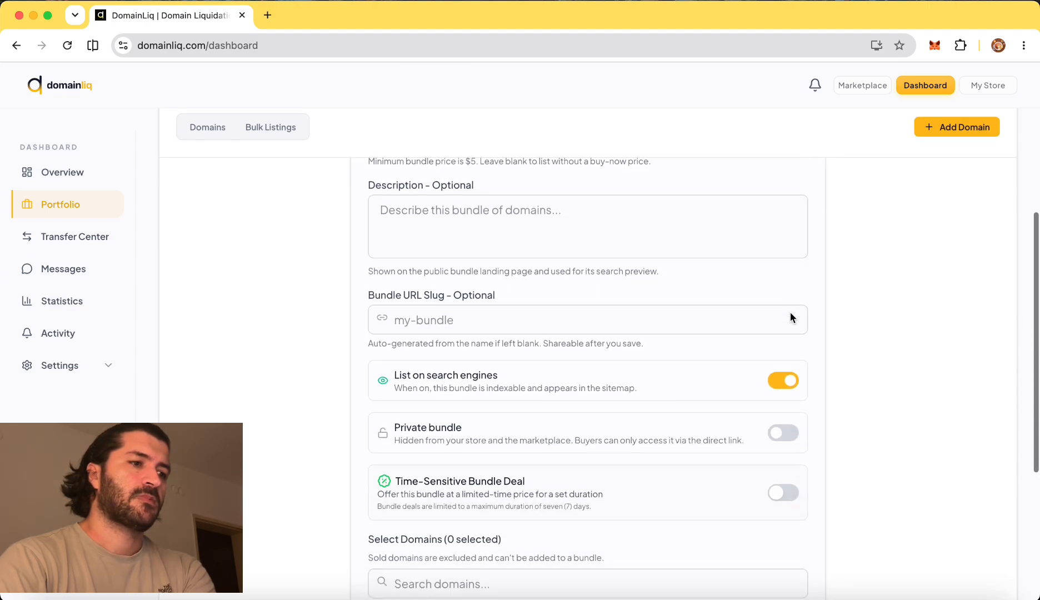
scroll(534, 414, down, 10)
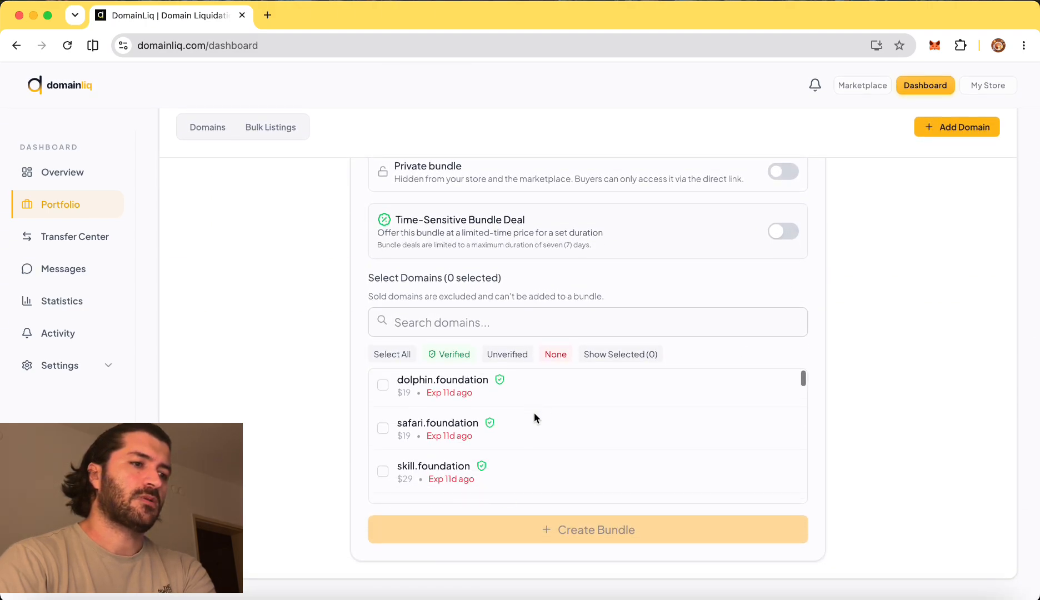
- Try the bundle form's bulk selection options for verified, unverified, no and all domains, and submit the form
click(450, 354)
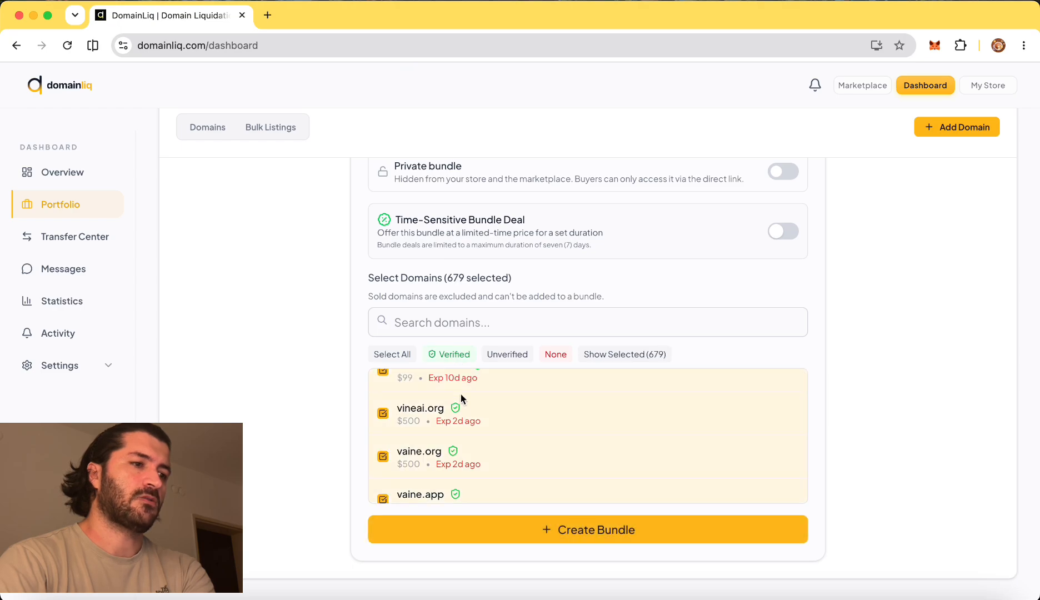
scroll(461, 394, up, 10)
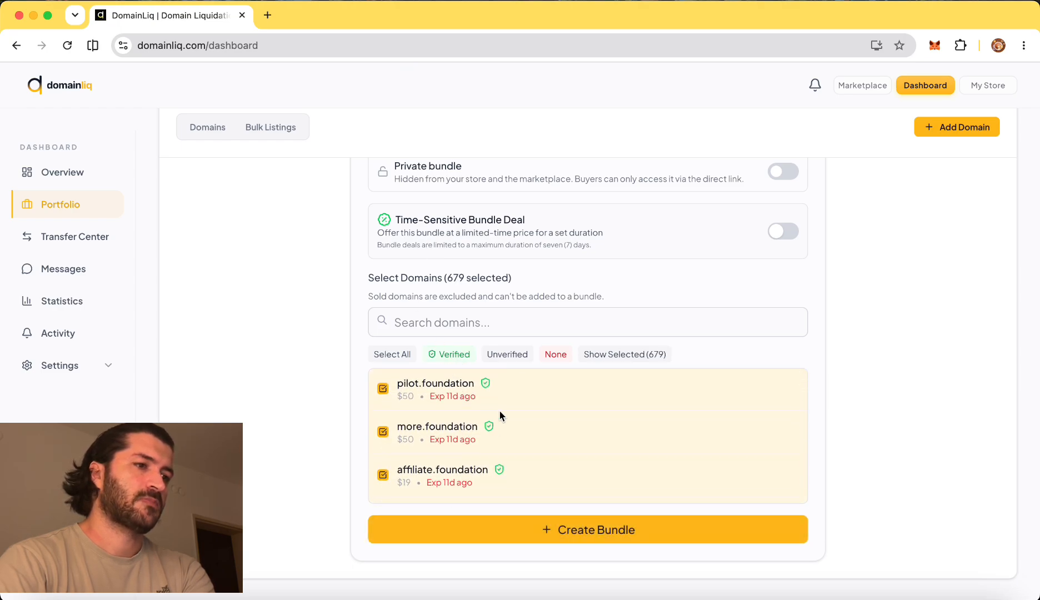
click(522, 351)
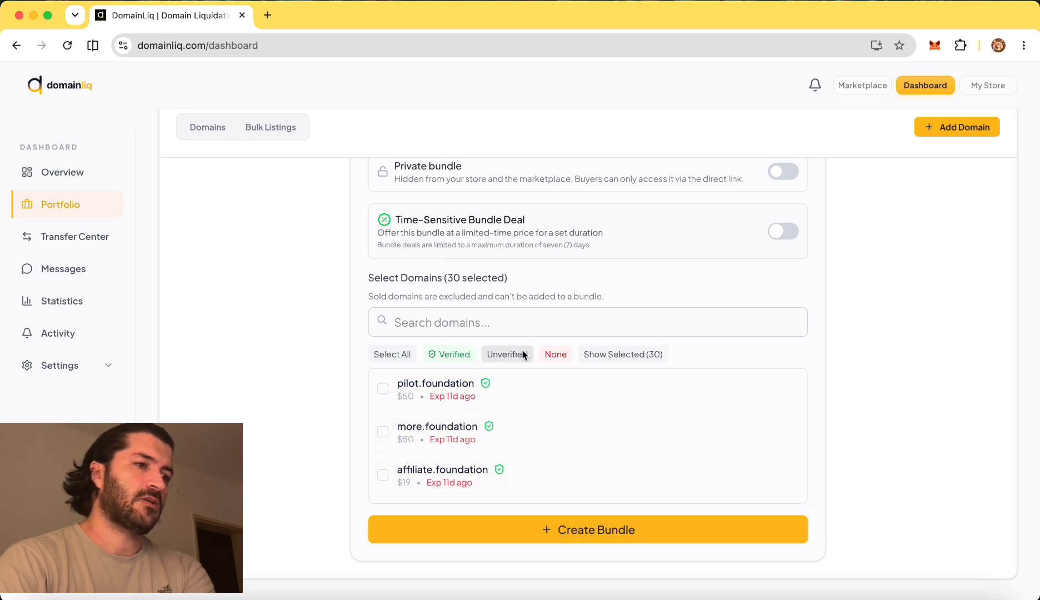
click(556, 351)
click(392, 357)
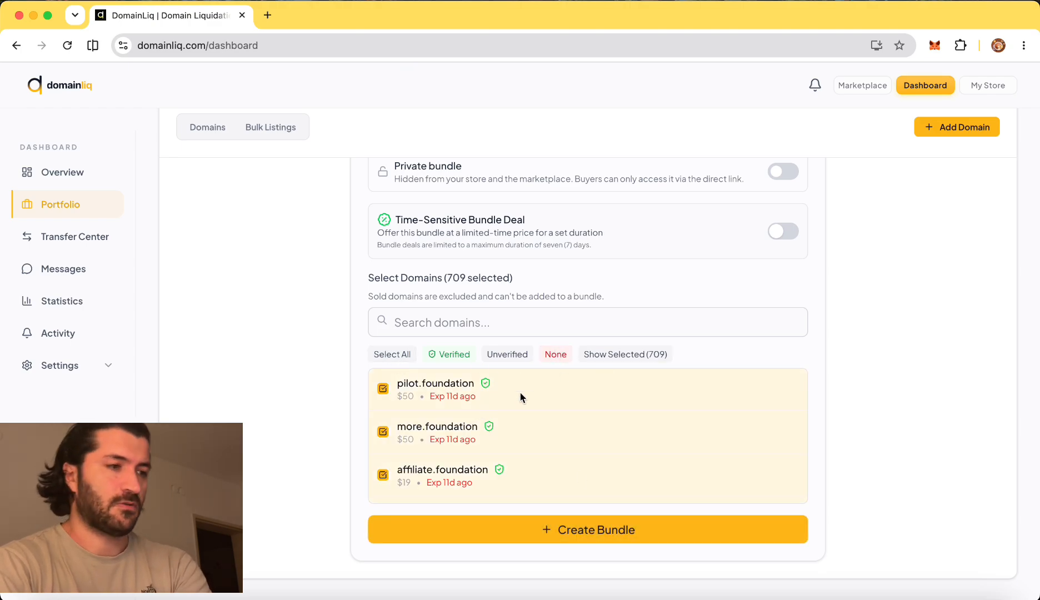
click(599, 530)
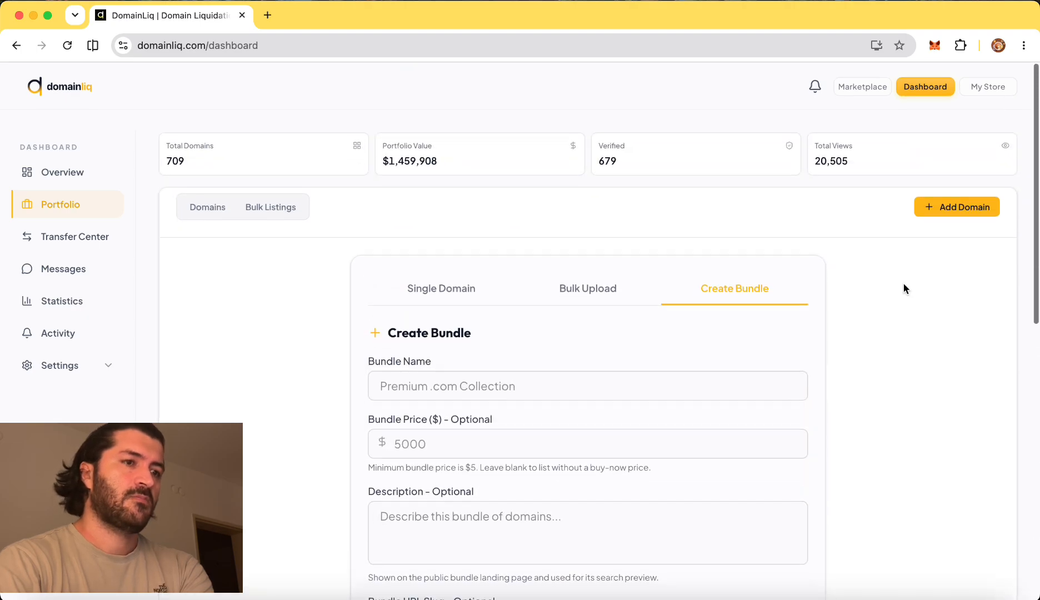
- Return to the portfolio's domain list and sort it by expiration date, soonest first
click(202, 209)
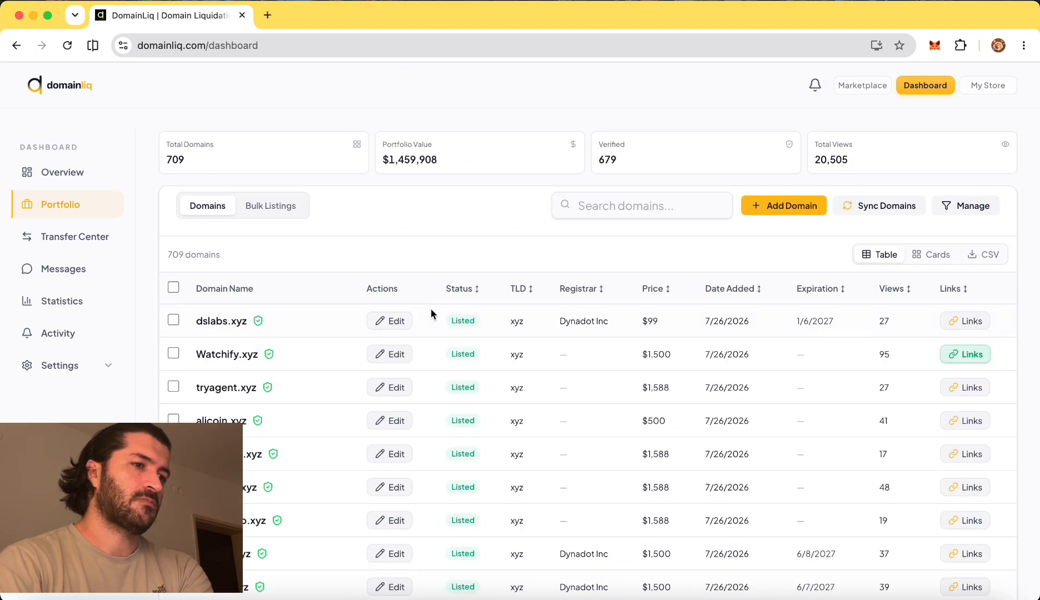
scroll(431, 310, down, 2)
scroll(431, 309, up, 2)
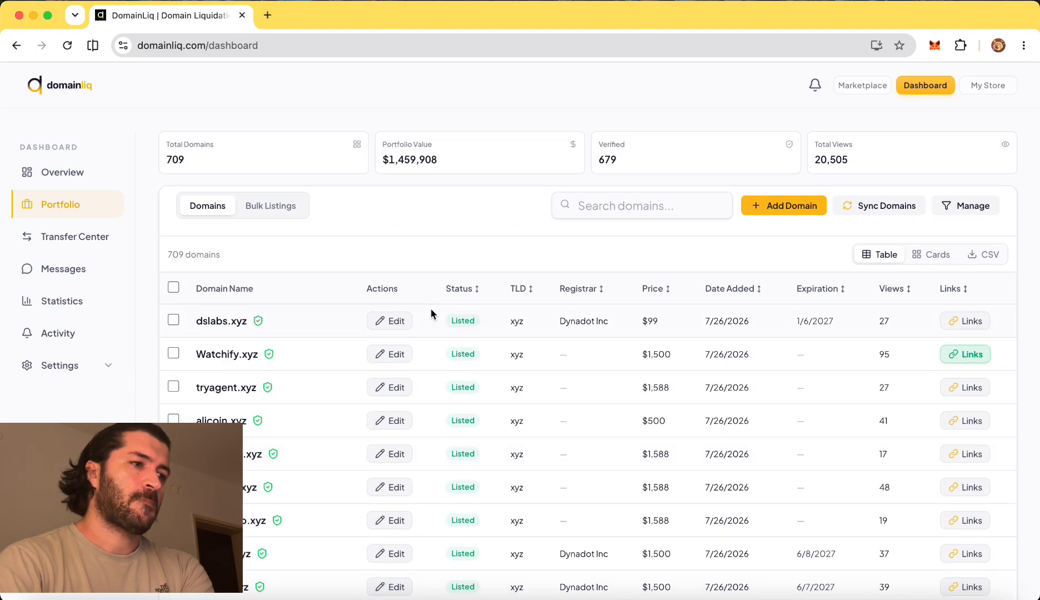
click(837, 290)
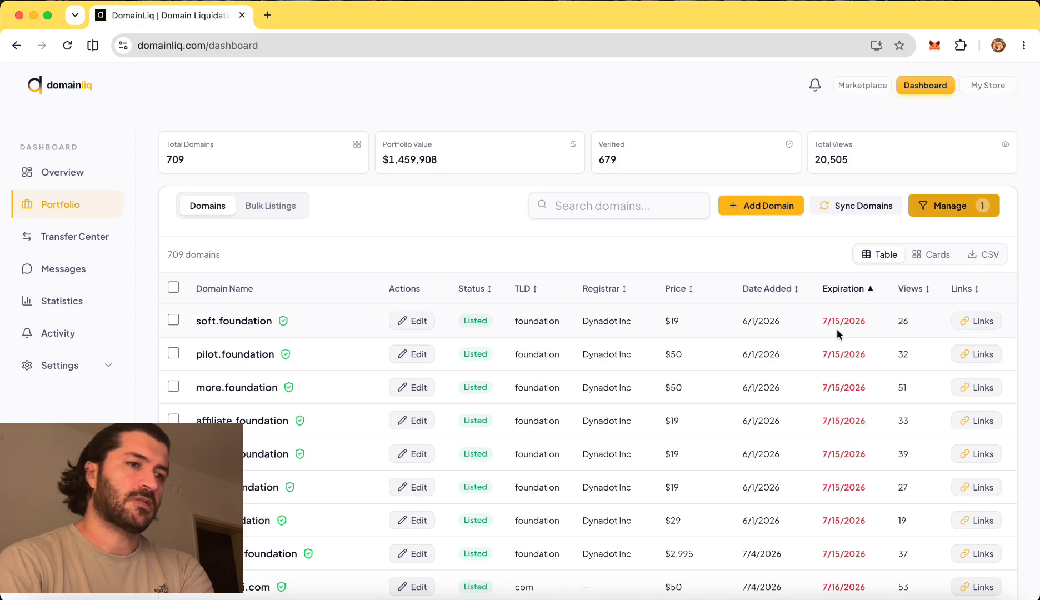
- Filter the domain list to the .xyz extension and close the filter dialog
click(933, 200)
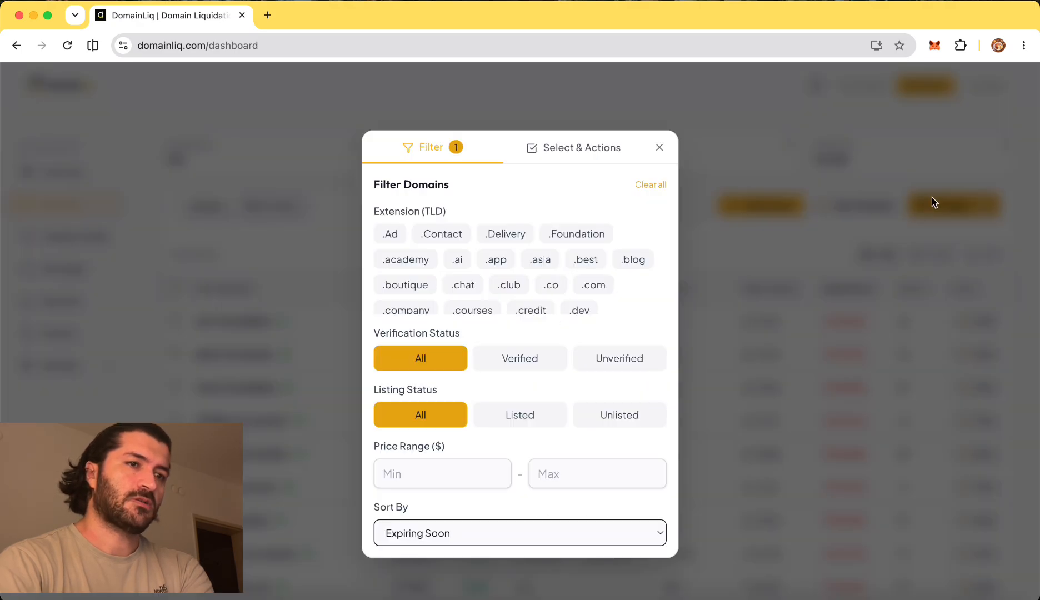
scroll(579, 309, down, 5)
click(581, 305)
scroll(542, 411, down, 2)
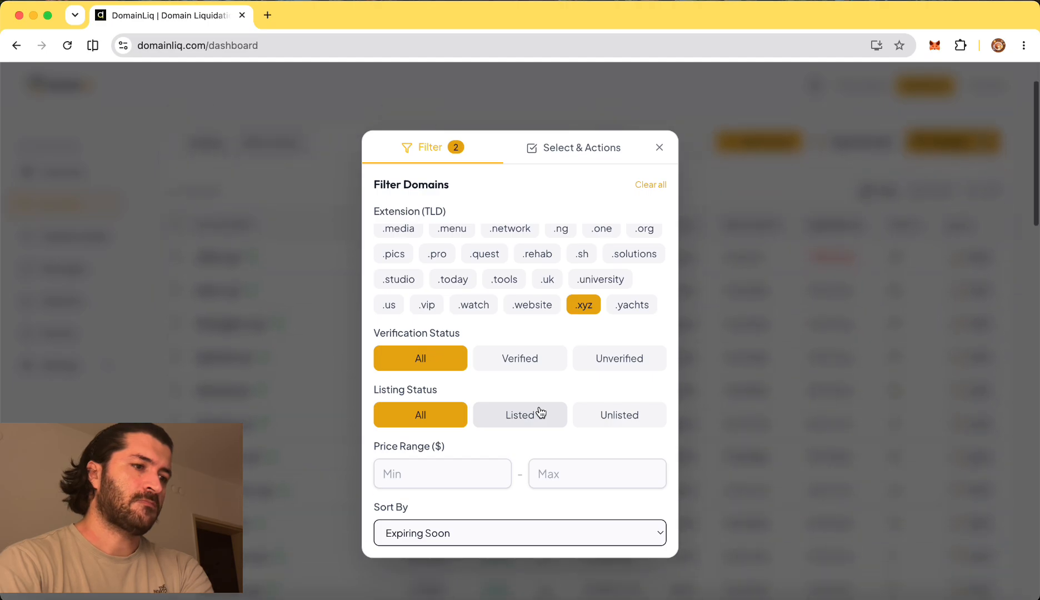
click(660, 148)
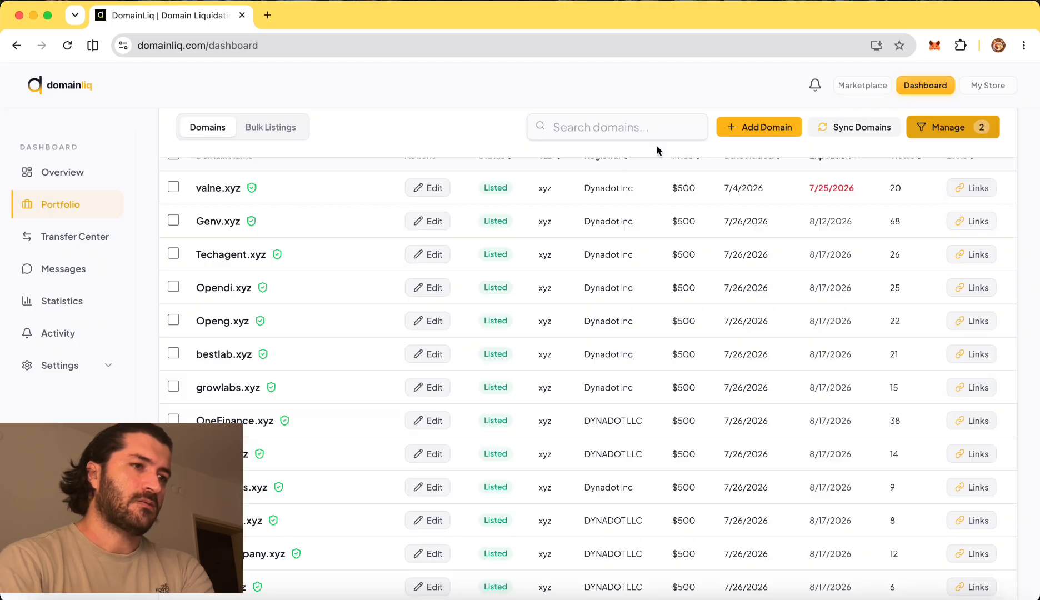
- Select every domain on the first page of the filtered list and start a bundle from them
scroll(207, 284, up, 2)
click(174, 287)
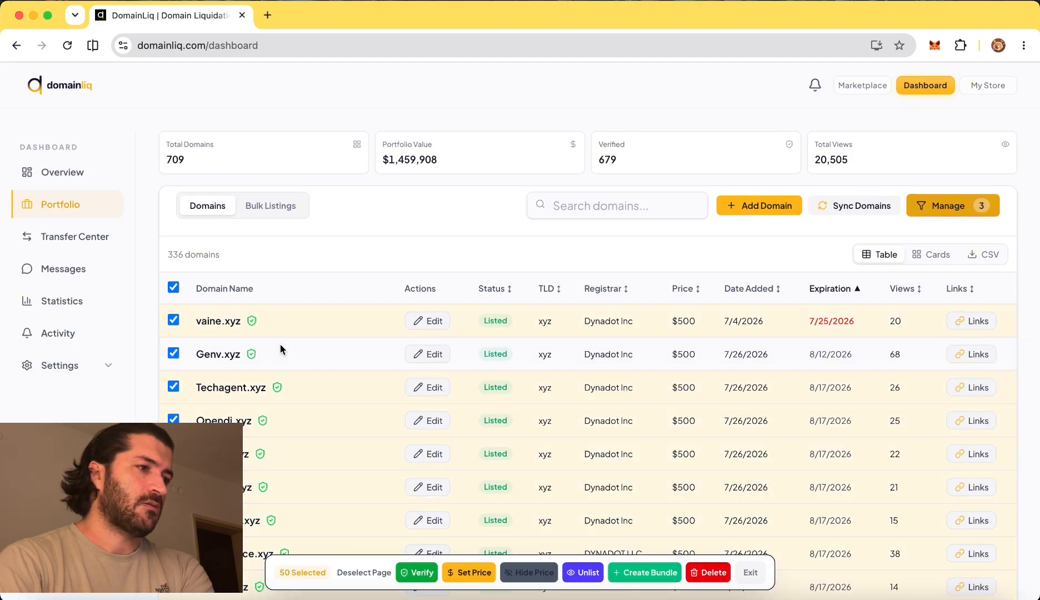
scroll(280, 344, down, 20)
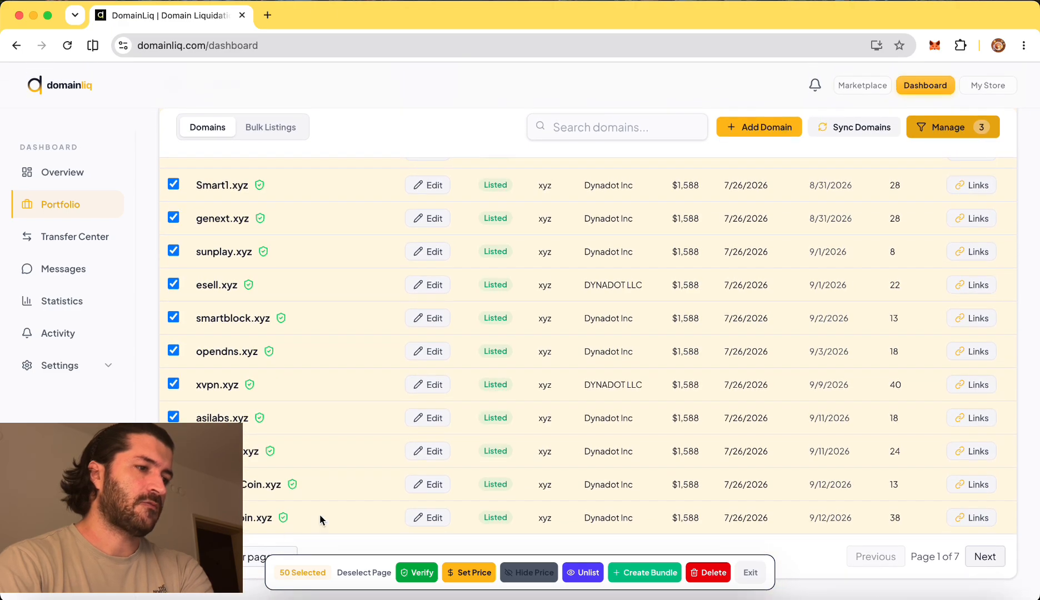
scroll(354, 453, up, 15)
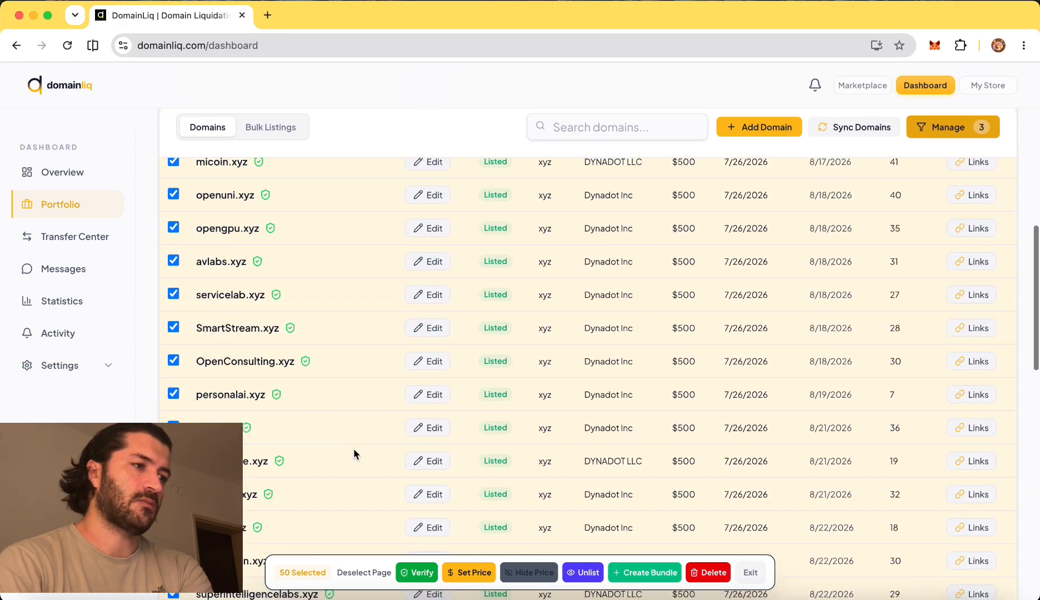
scroll(354, 448, down, 10)
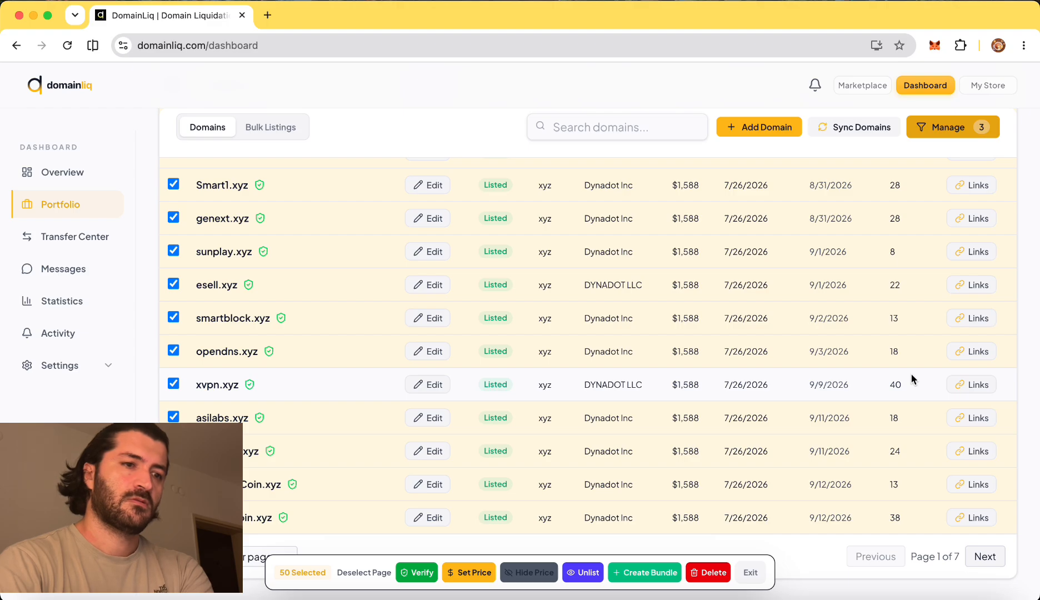
scroll(870, 316, up, 15)
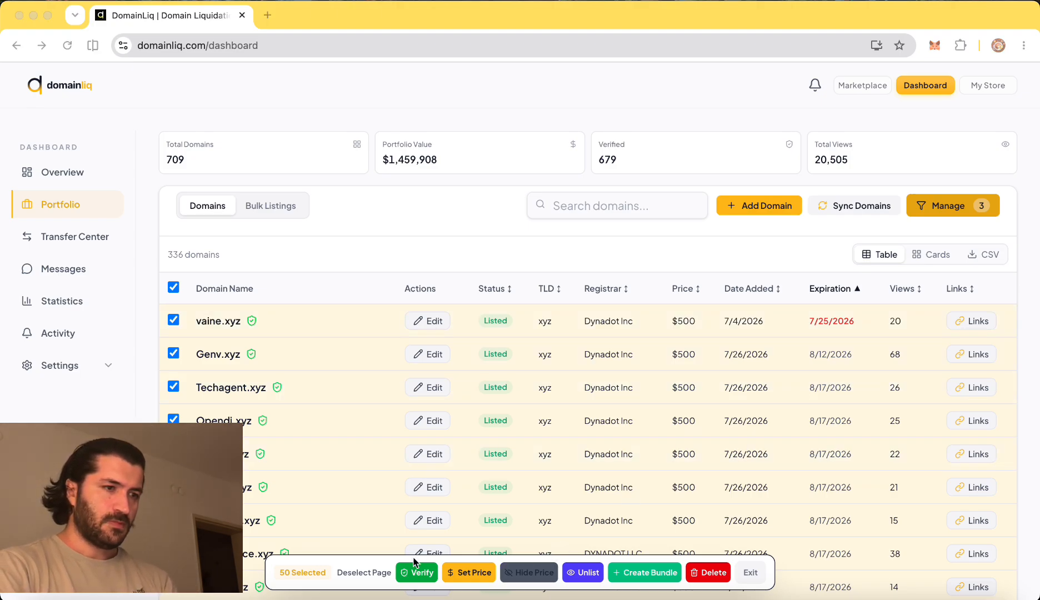
click(648, 574)
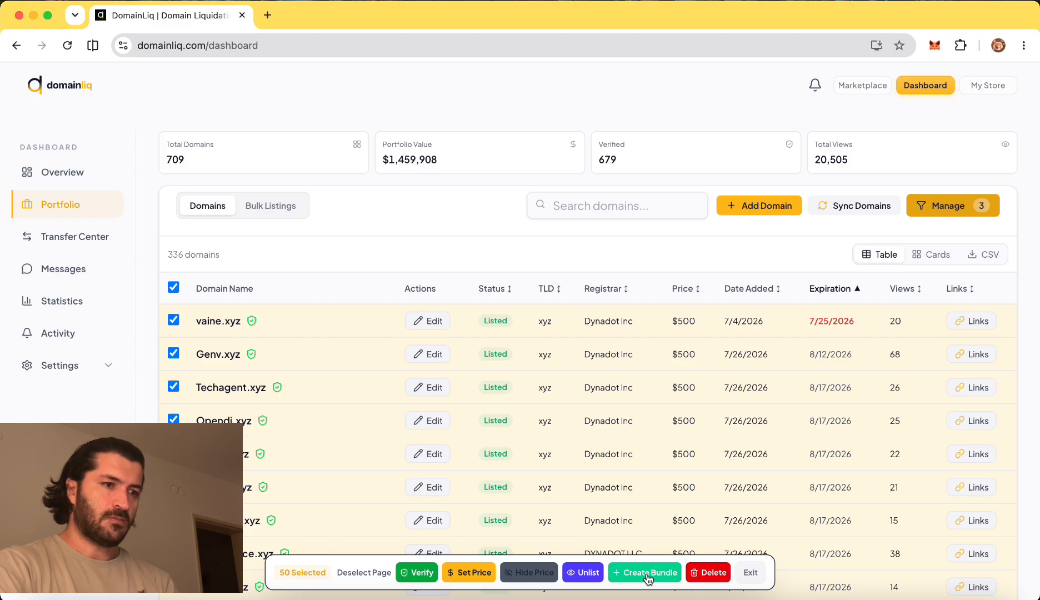
scroll(725, 395, down, 2)
scroll(727, 389, up, 2)
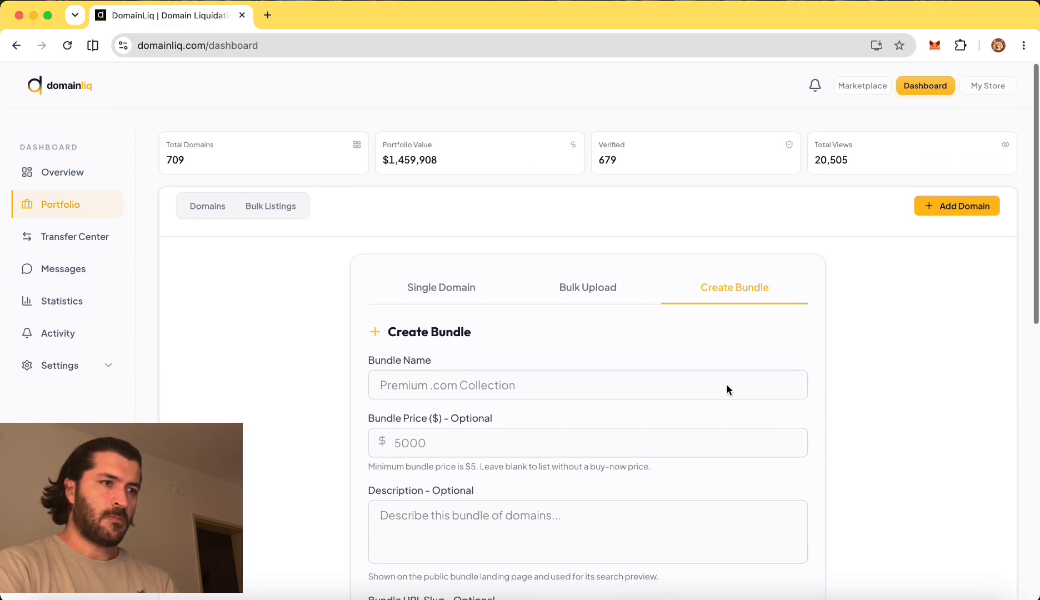
- Name the new bundle "Bundle Tutorial"
click(508, 385)
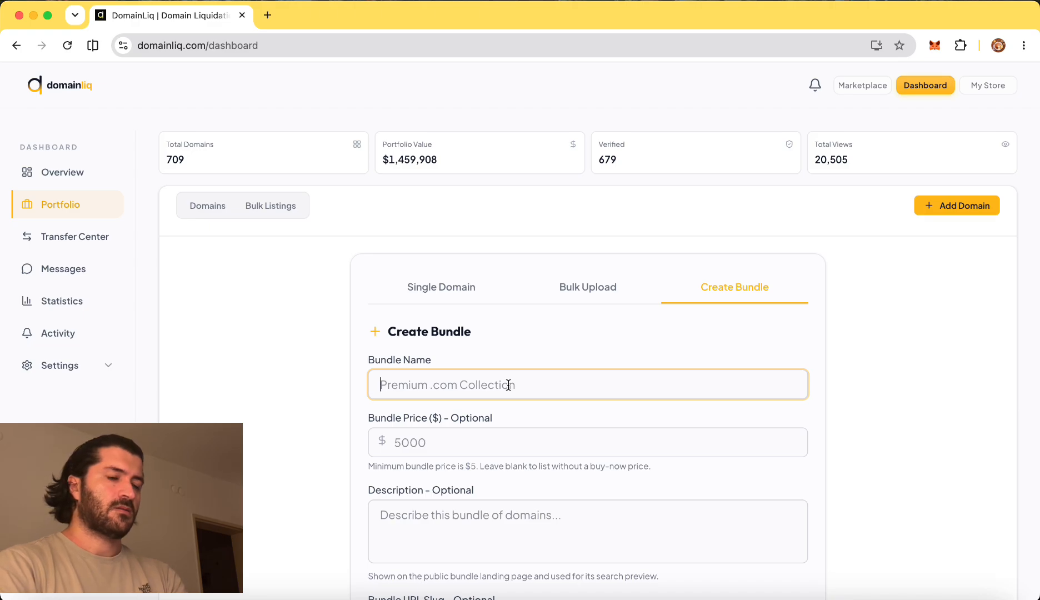
text(Te)
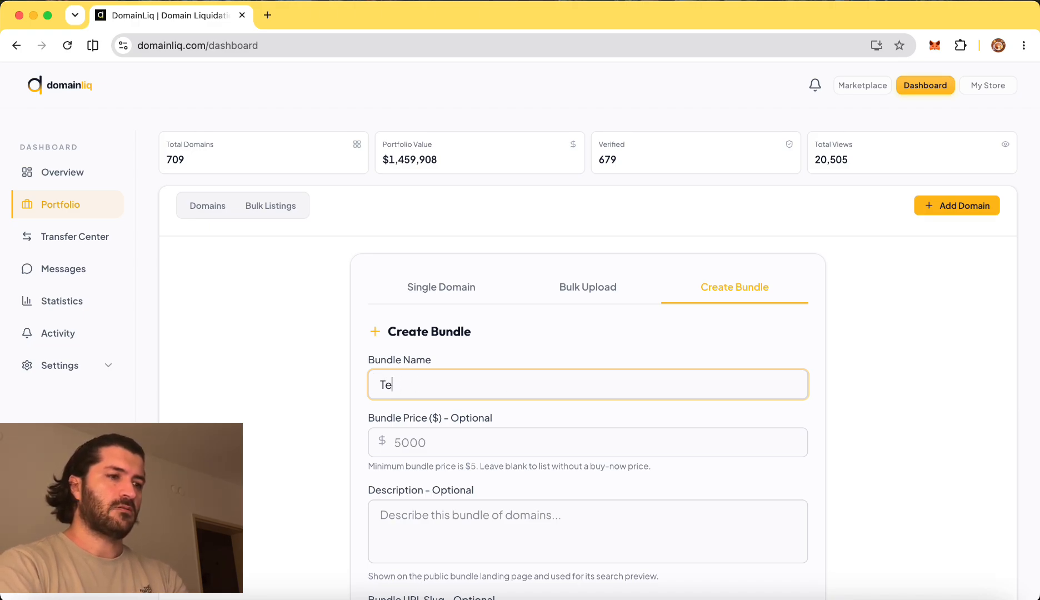
key(BackSpace)
key(BackSpace)
text(Tutorial)
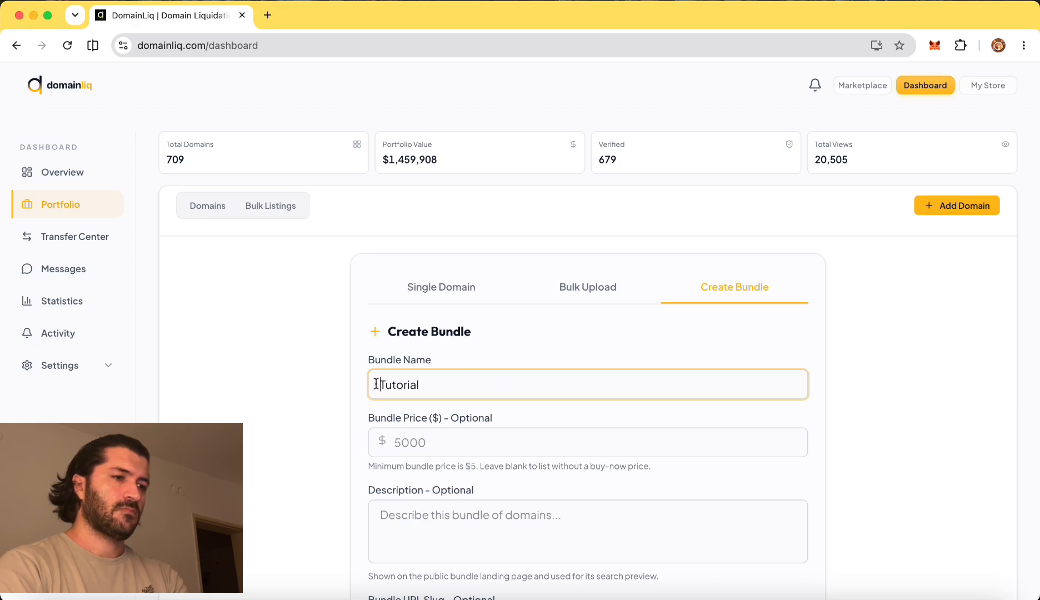
text(Bundle)
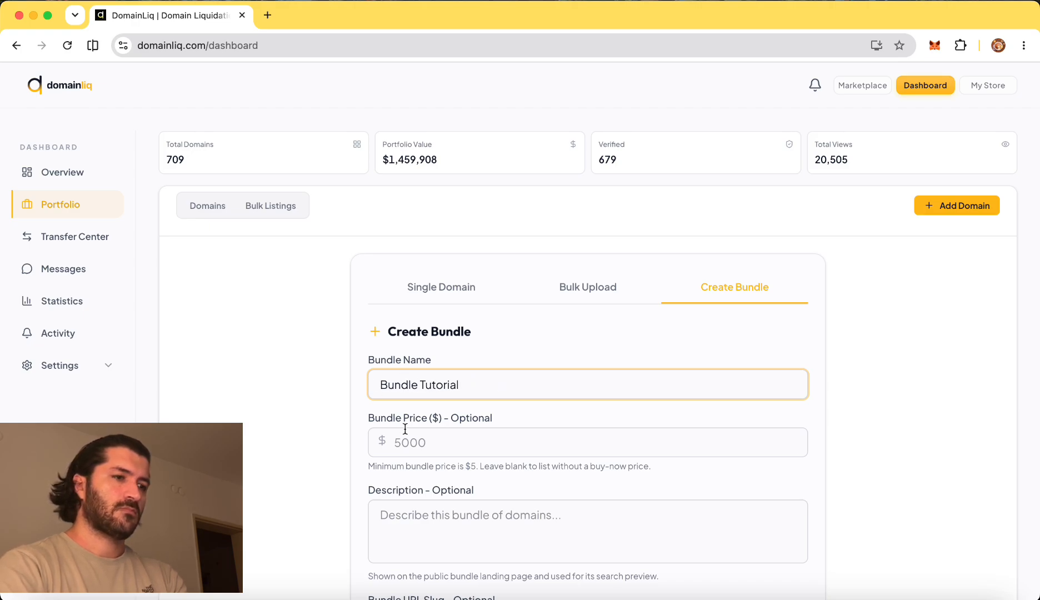
- Set the bundle price to $298
click(411, 442)
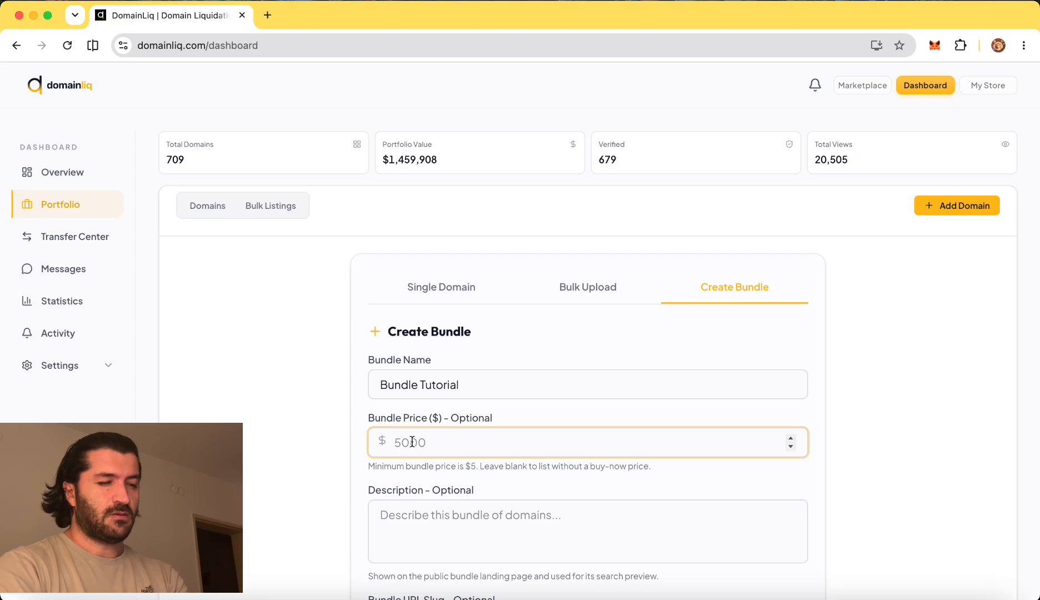
text(250)
key(BackSpace)
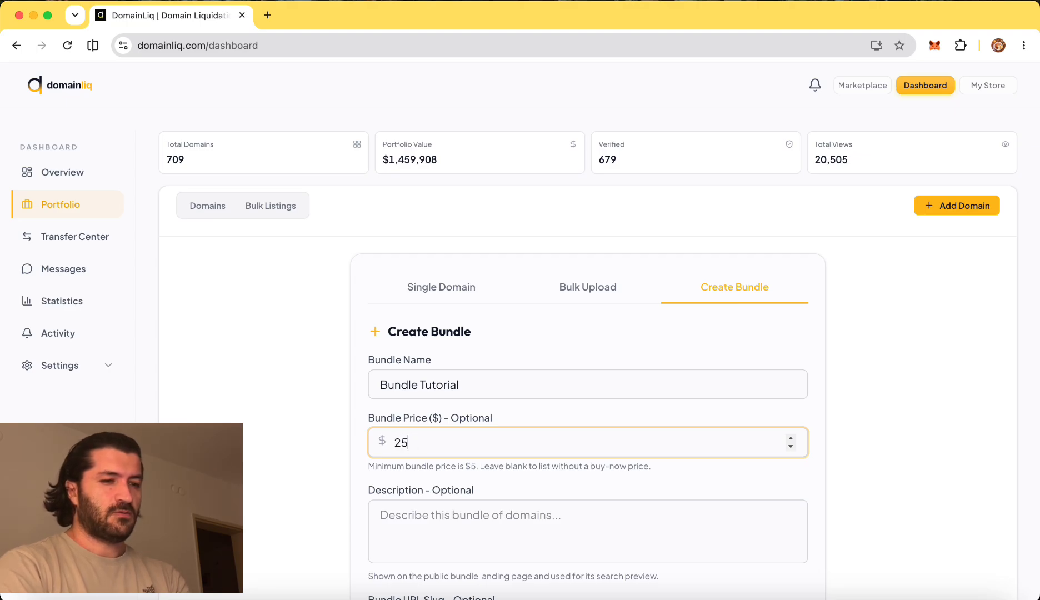
text(98)
- Enter "This is a tutorial." as the bundle's description
scroll(506, 327, down, 5)
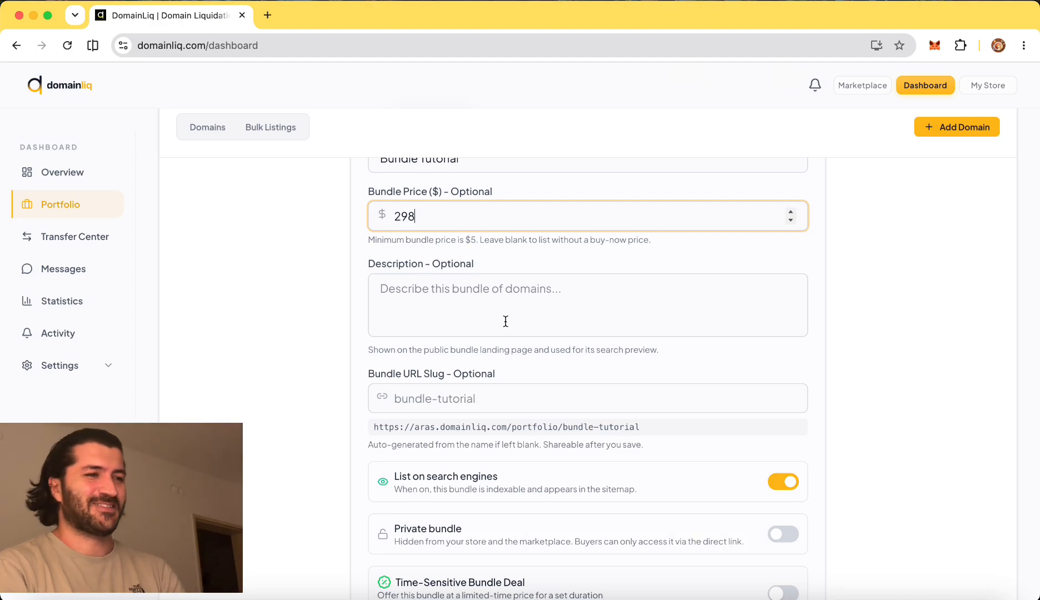
click(506, 321)
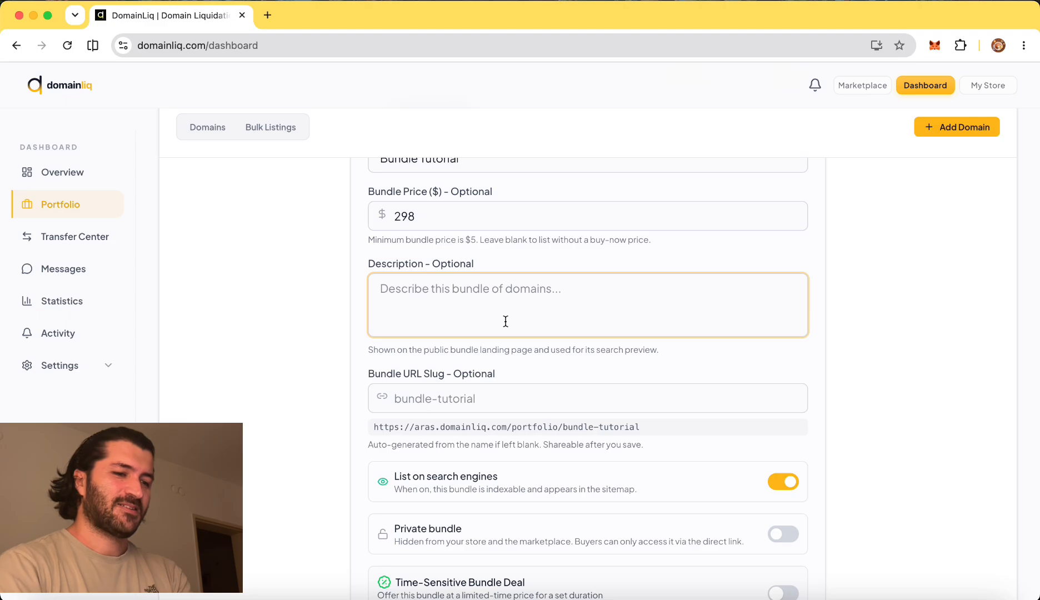
text(This is a)
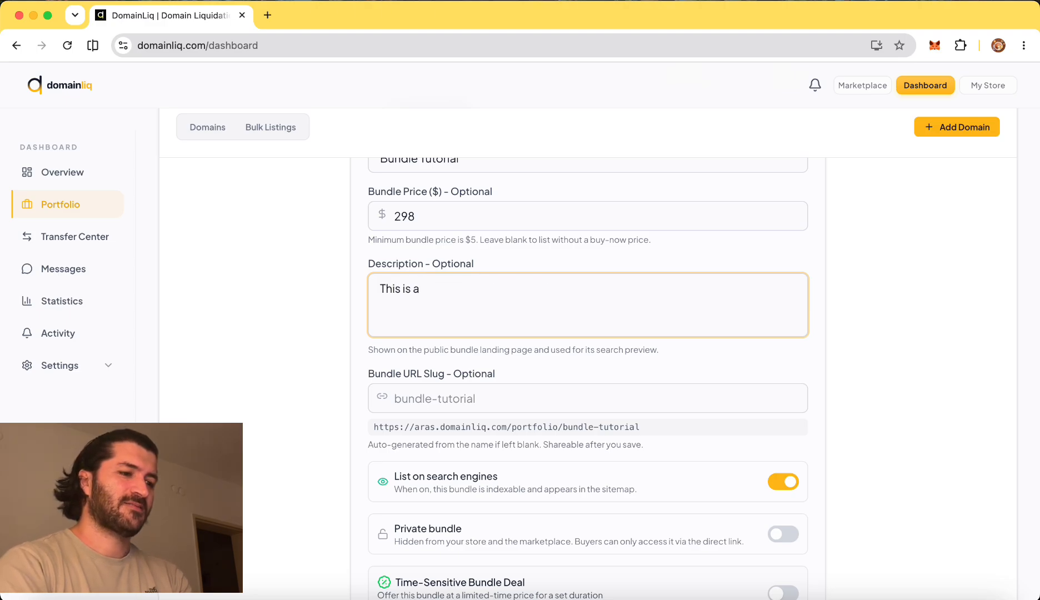
text( test)
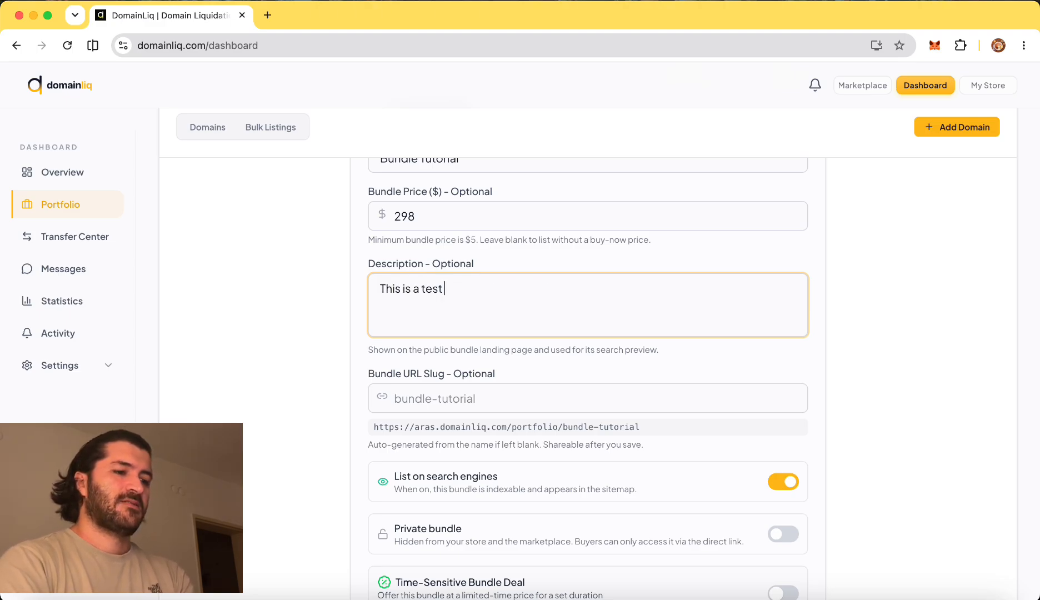
key(BackSpace)
key(BackSpace)
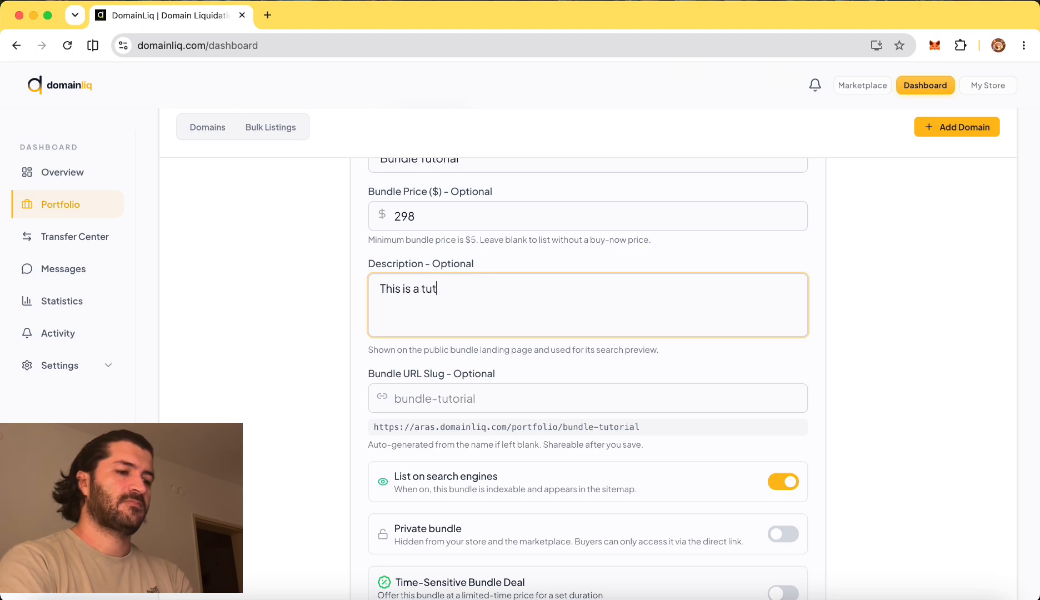
text(utoria)
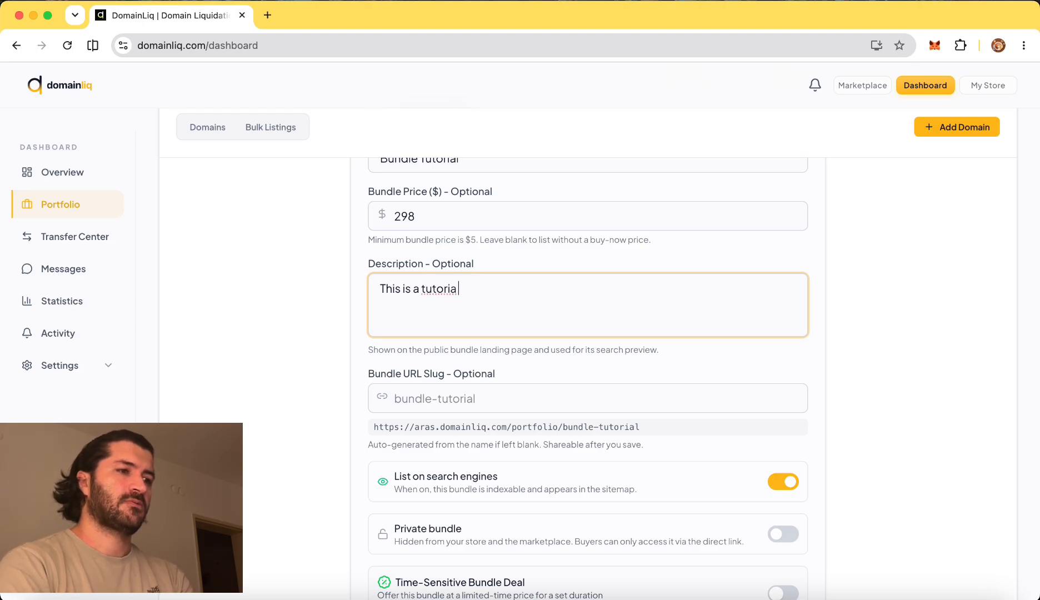
text(l.)
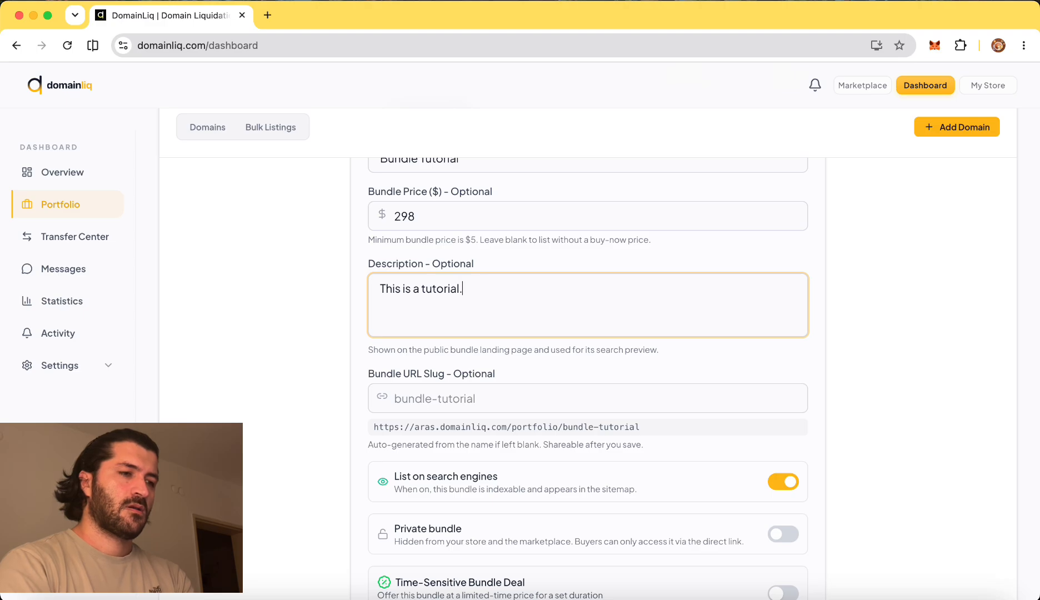
- Limit the bundle form's domain list to the selected domains
scroll(588, 377, down, 5)
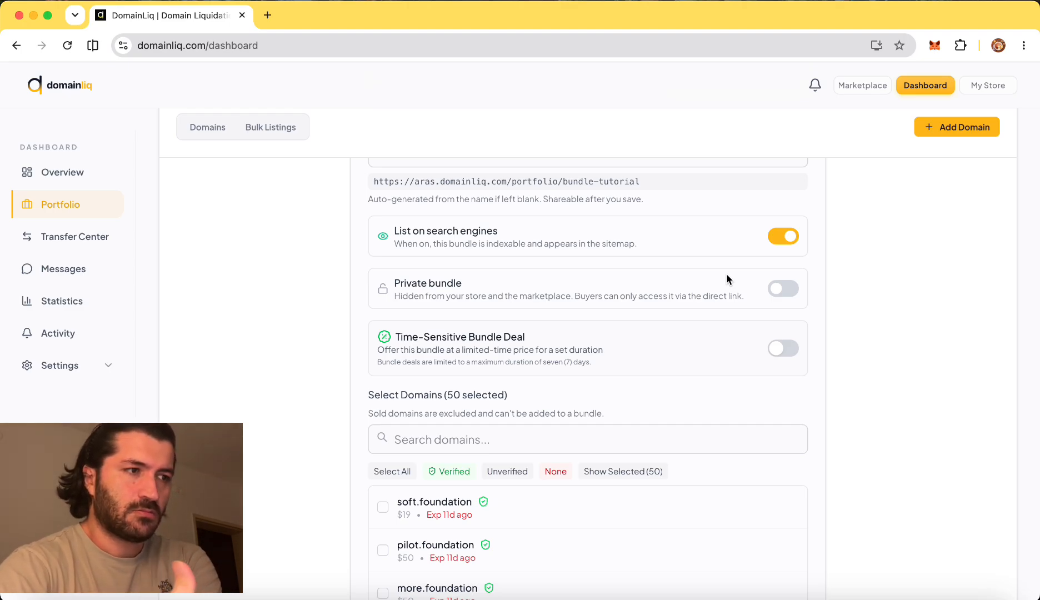
scroll(728, 279, down, 2)
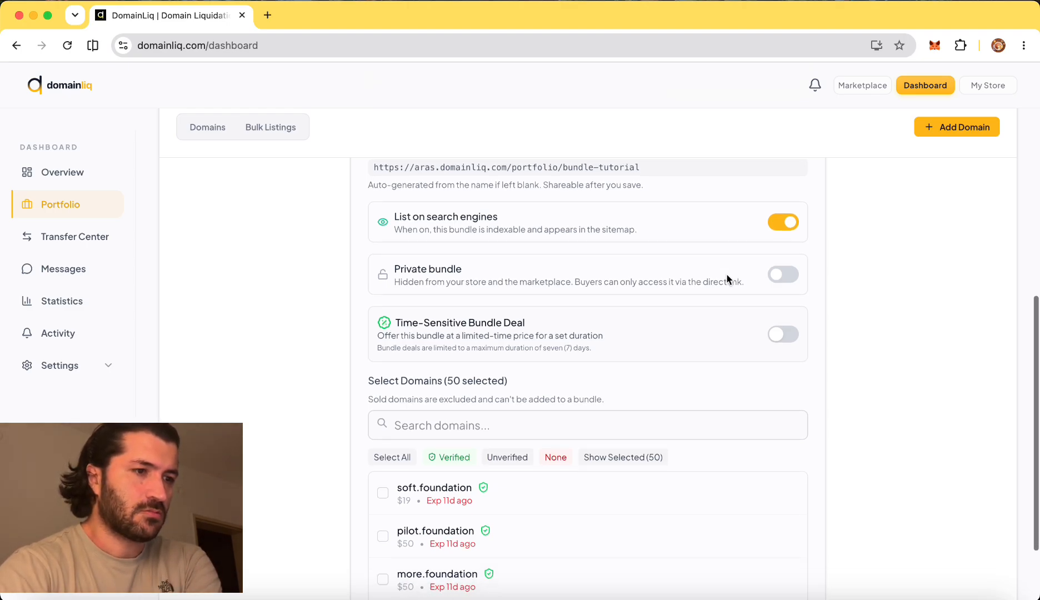
click(632, 390)
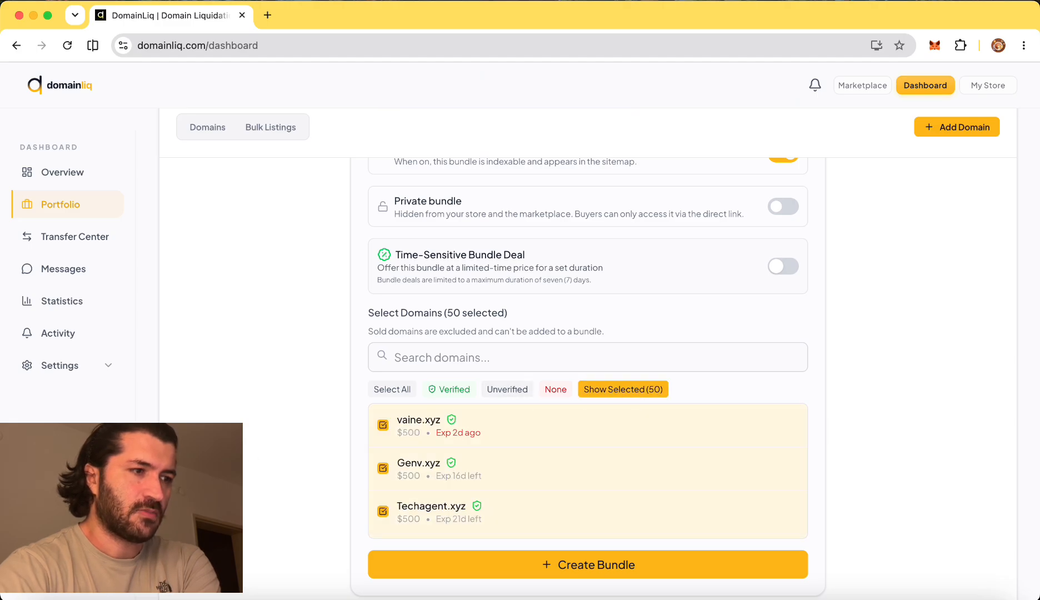
- Make the bundle private and offer it as a time-sensitive deal with a 24h duration
scroll(477, 368, up, 3)
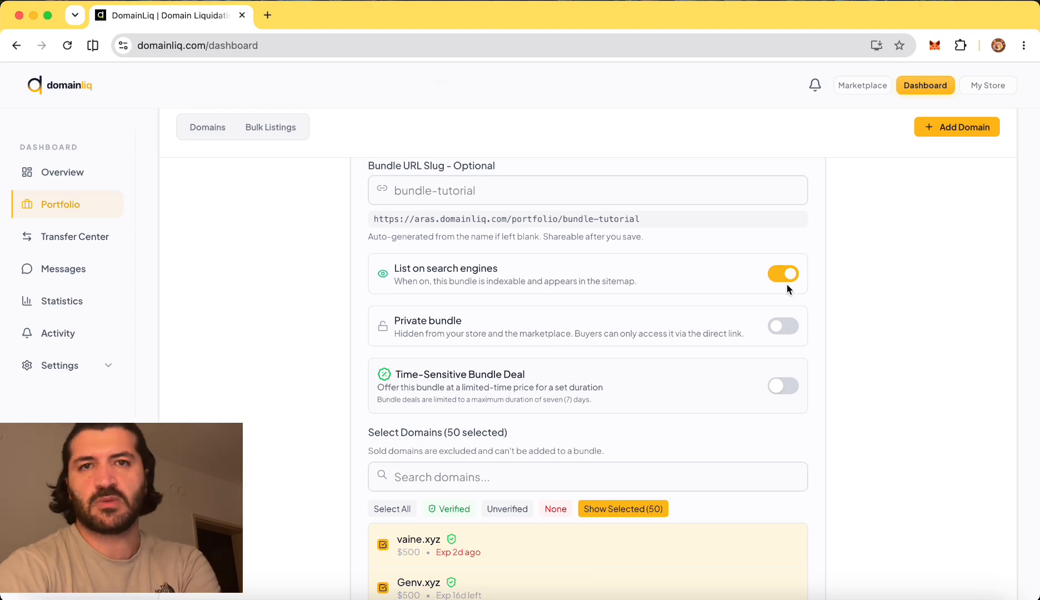
click(781, 325)
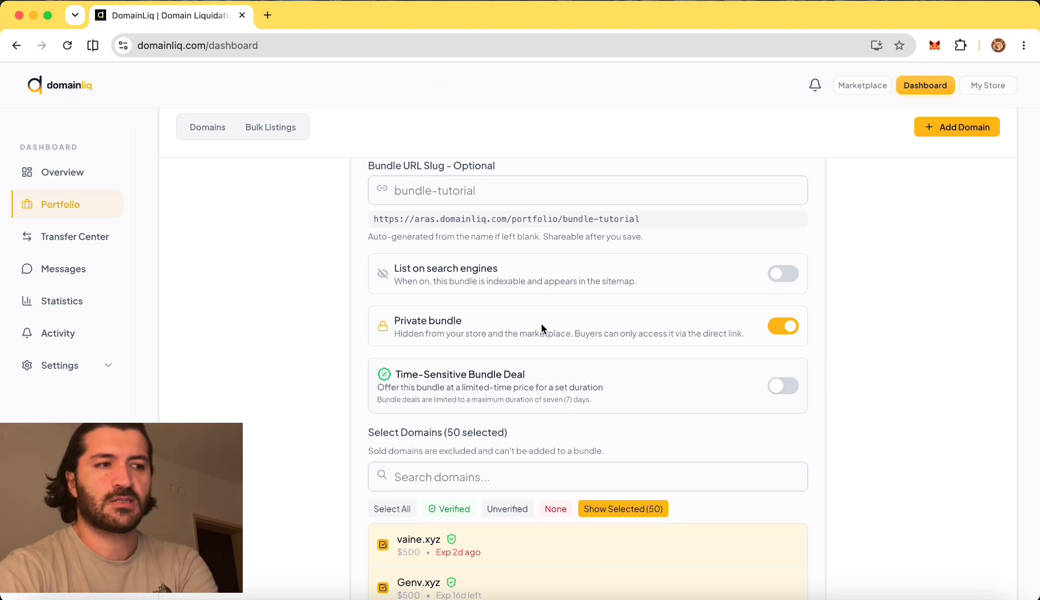
scroll(762, 303, down, 2)
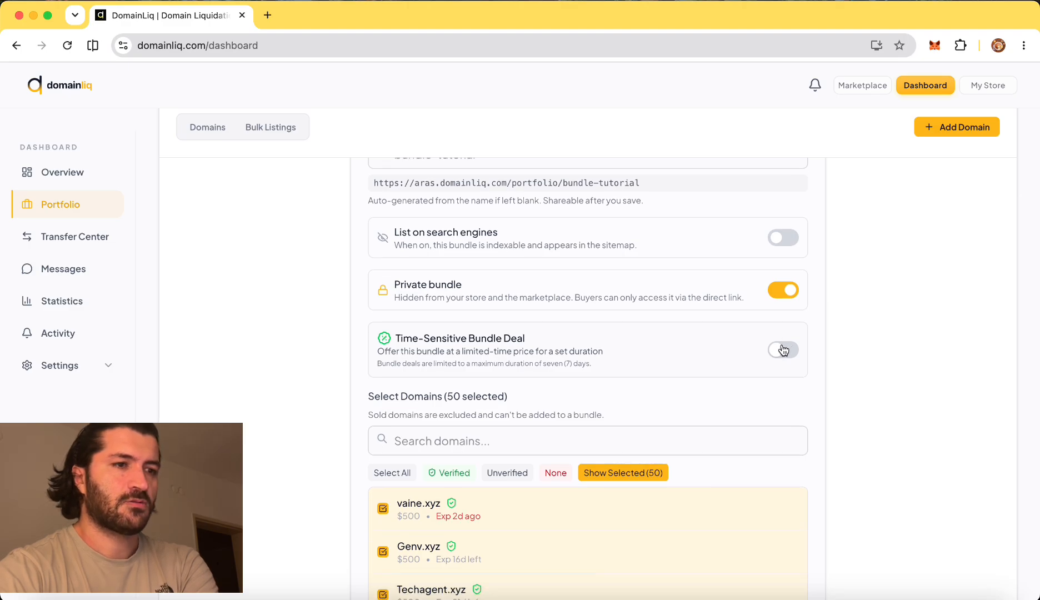
click(783, 350)
scroll(664, 362, down, 5)
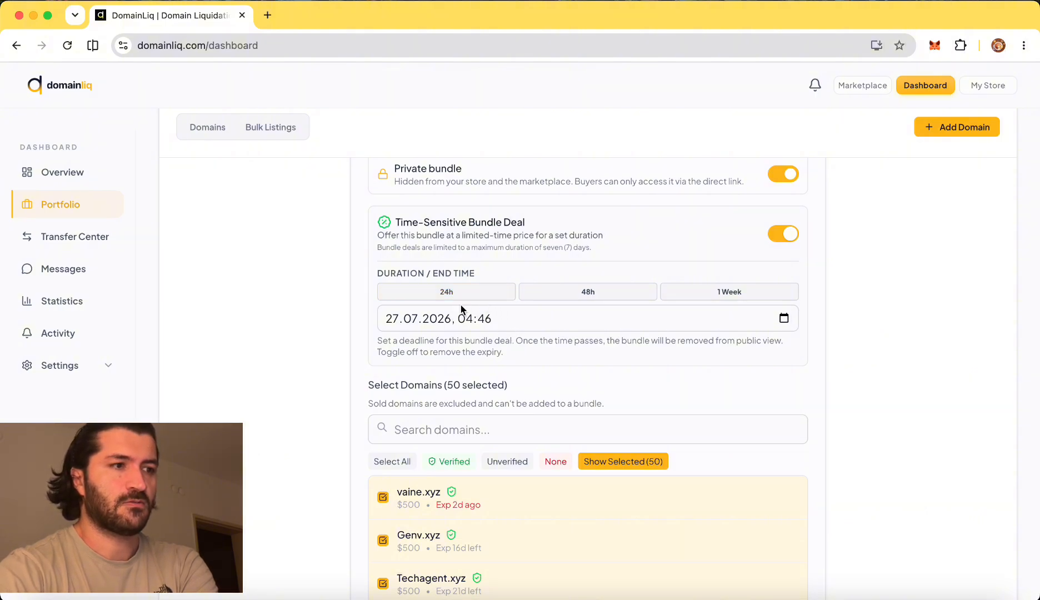
click(556, 290)
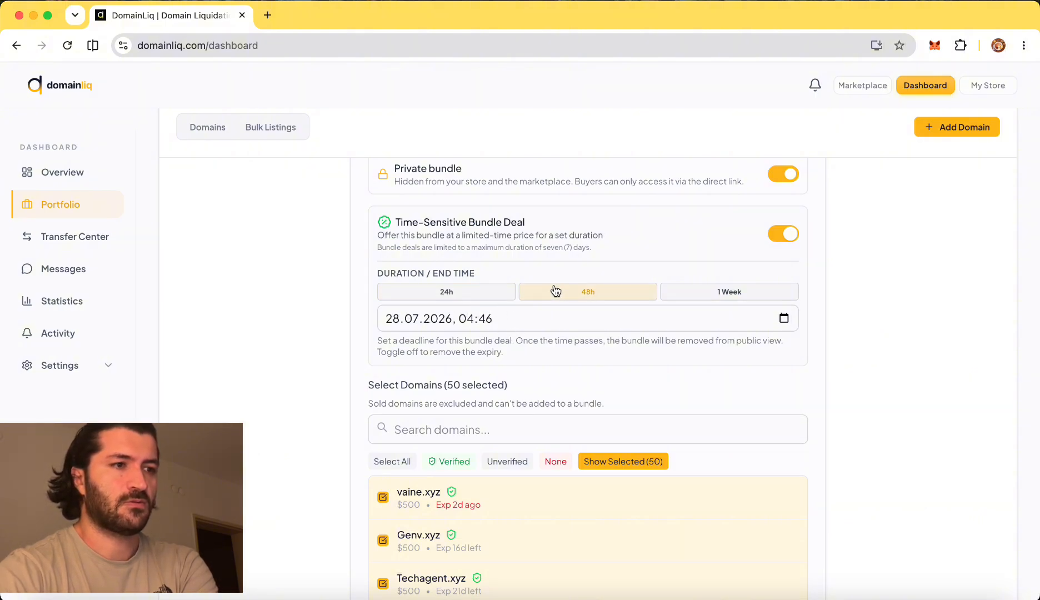
click(476, 291)
- Check the completed bundle form and create the bundle
scroll(575, 365, down, 4)
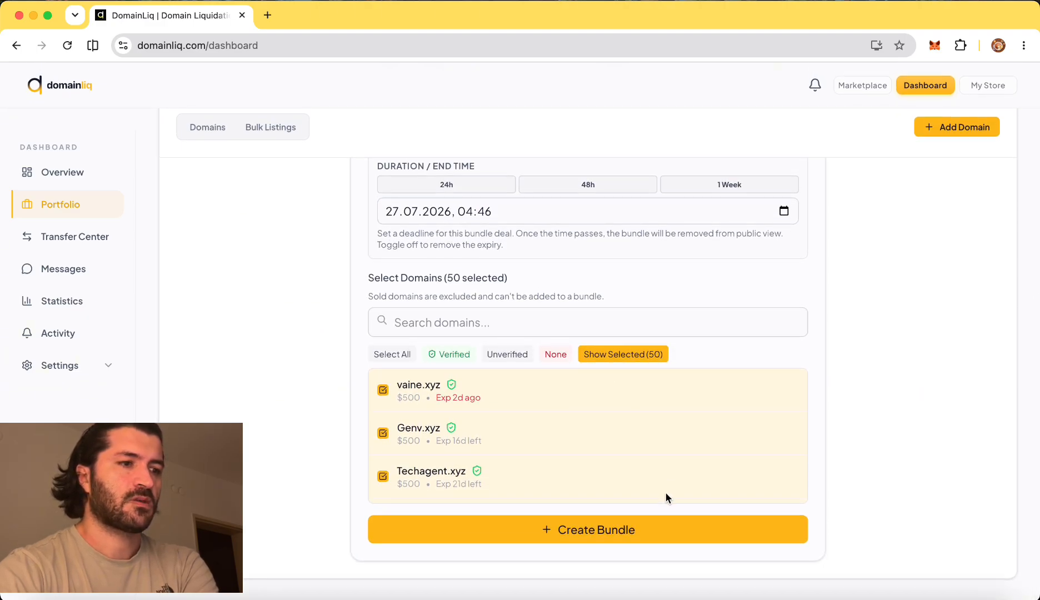
scroll(849, 327, up, 10)
scroll(849, 328, down, 10)
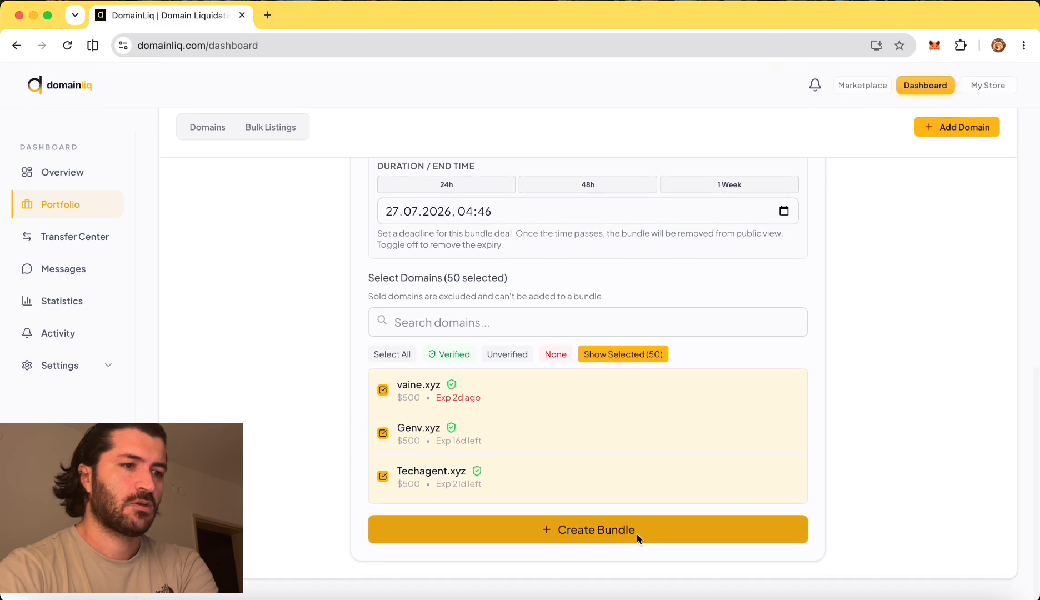
click(624, 529)
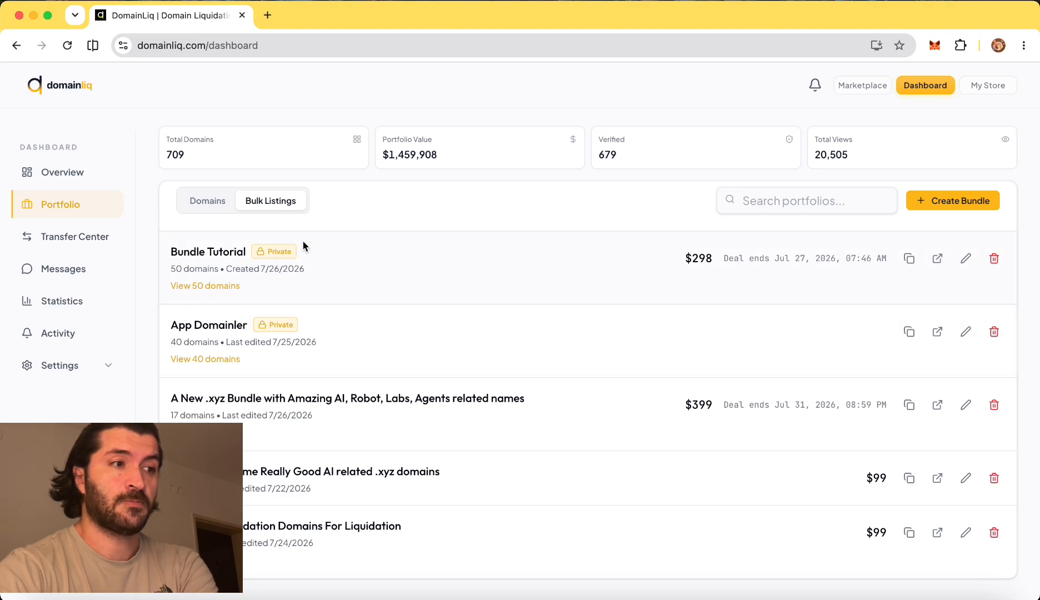
- Look for the private bundle in the bulk listings of the marketplace and of the seller's own store
click(861, 86)
click(613, 139)
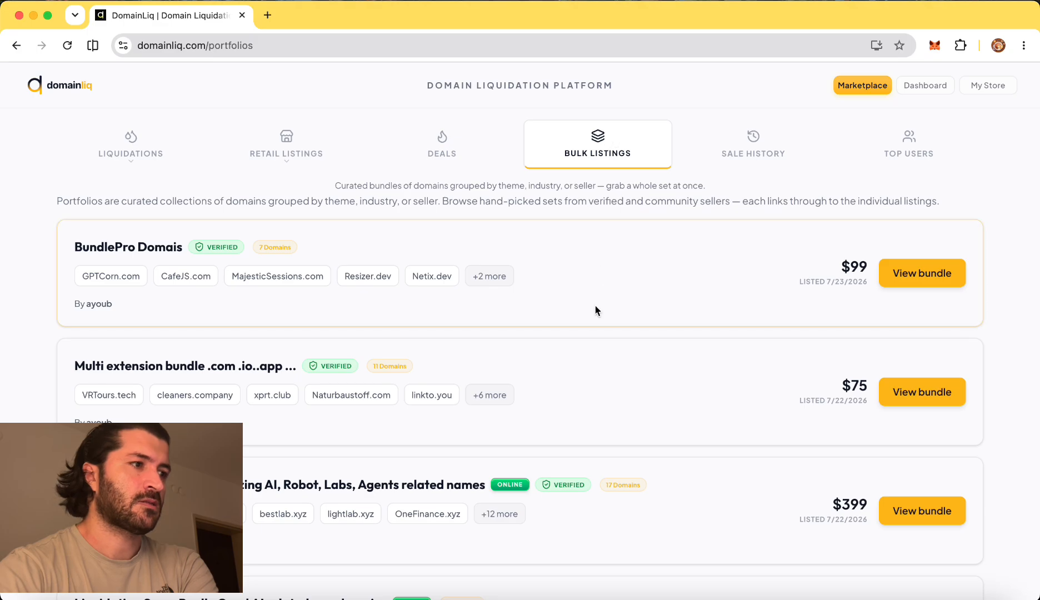
click(987, 86)
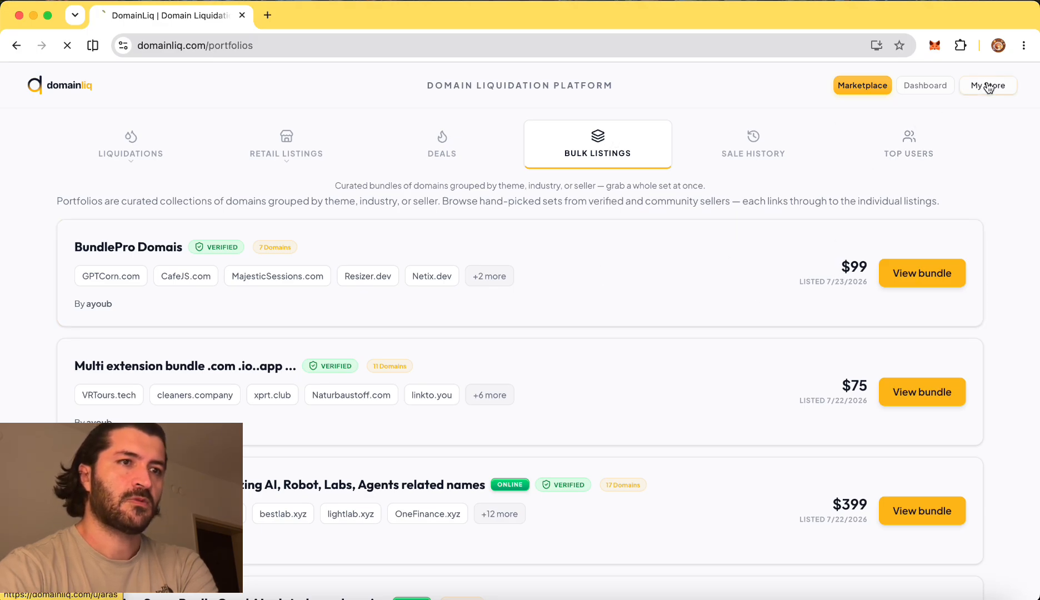
scroll(613, 359, down, 3)
click(351, 198)
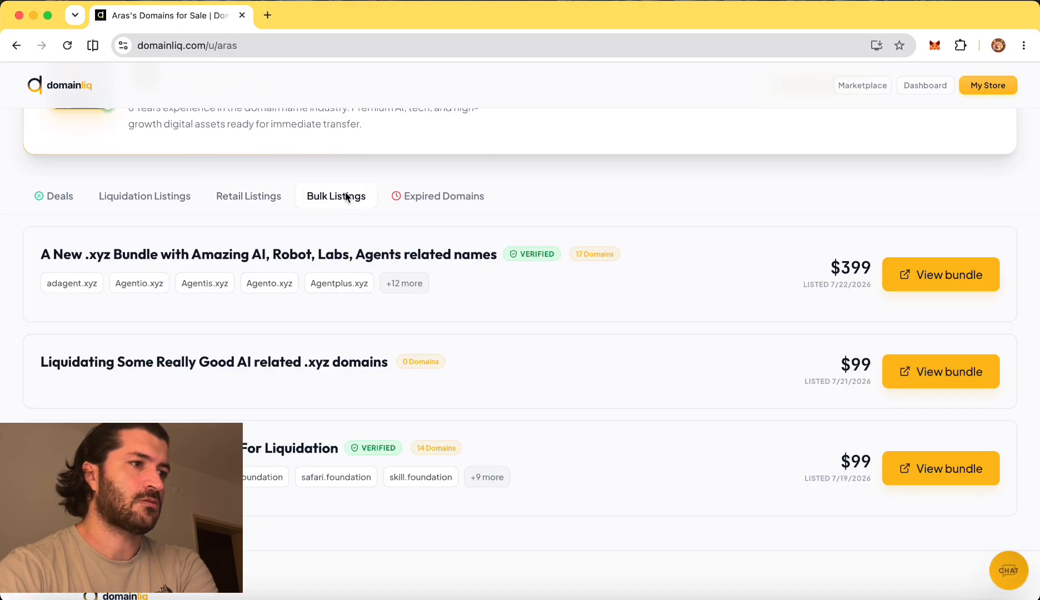
scroll(805, 381, up, 3)
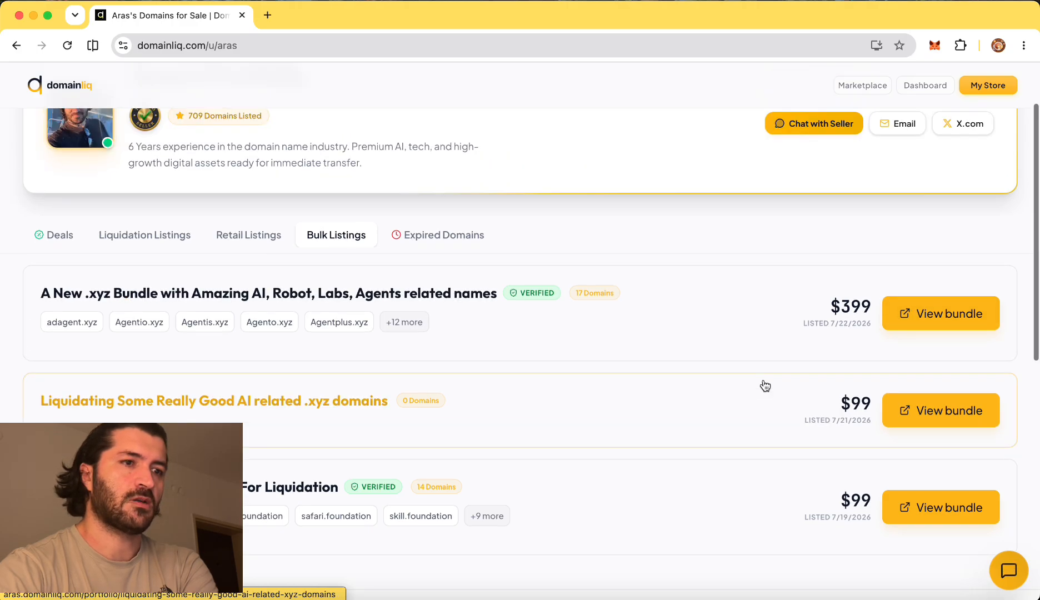
- Return to the portfolio's bulk listings in the dashboard and open the Bundle Tutorial bundle for editing
click(926, 88)
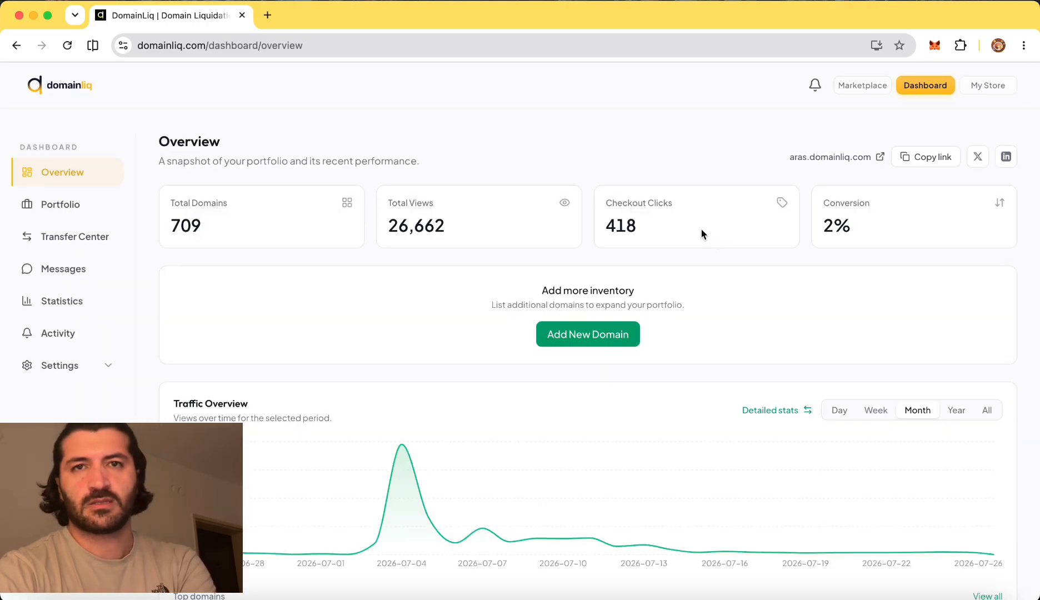
click(80, 206)
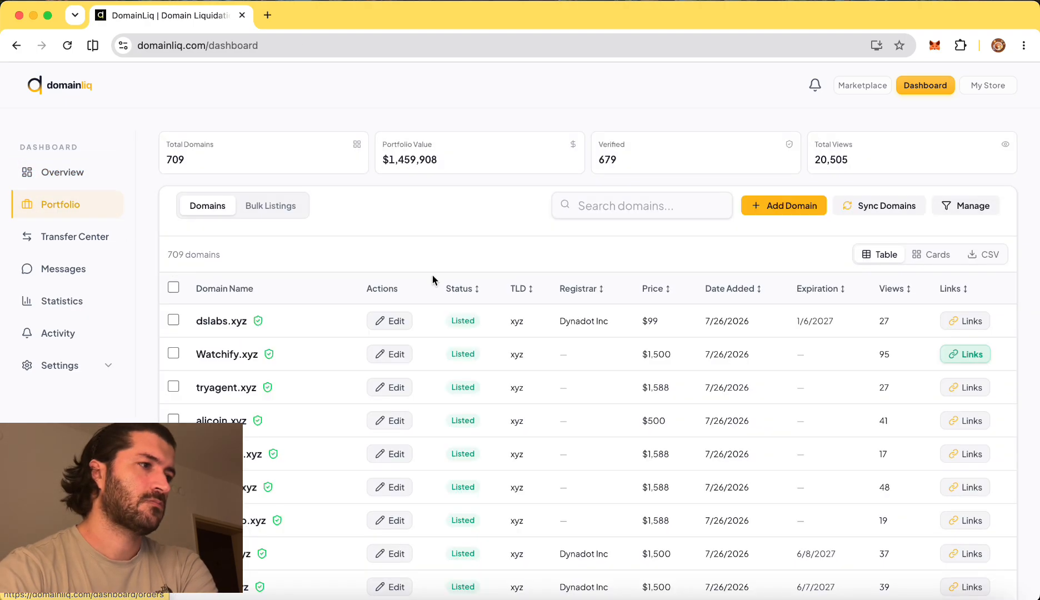
click(297, 212)
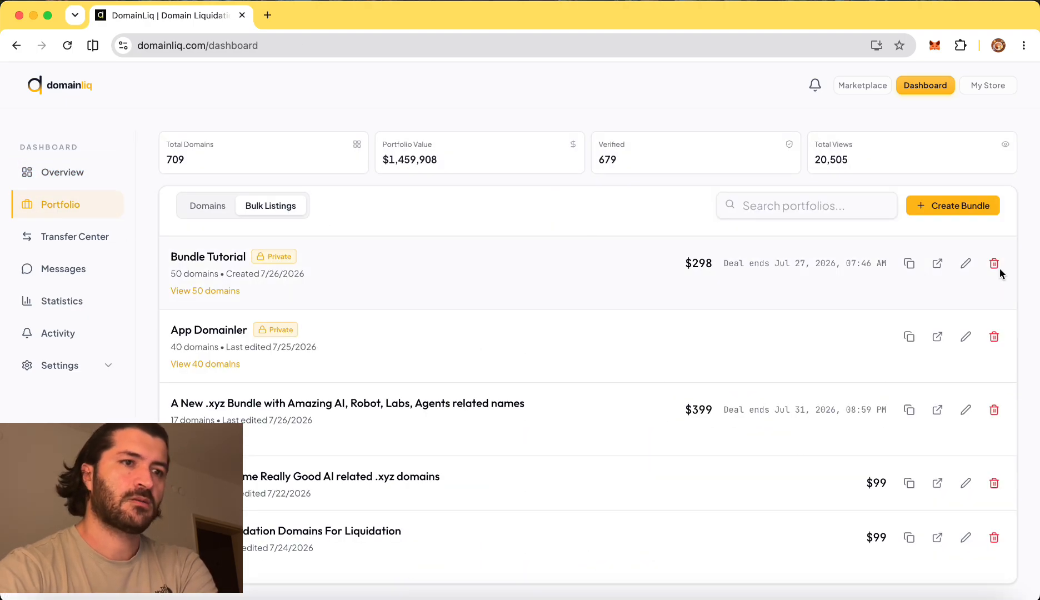
click(965, 264)
- Turn off the private setting of the bundle, enable its listing on search engines, and save the update
scroll(510, 307, down, 8)
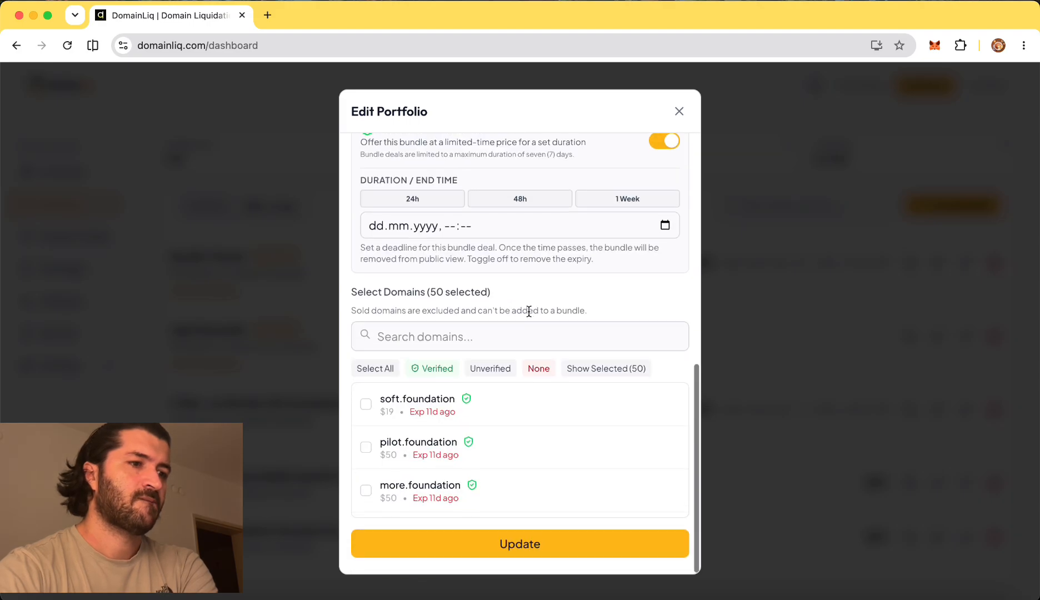
scroll(531, 313, up, 3)
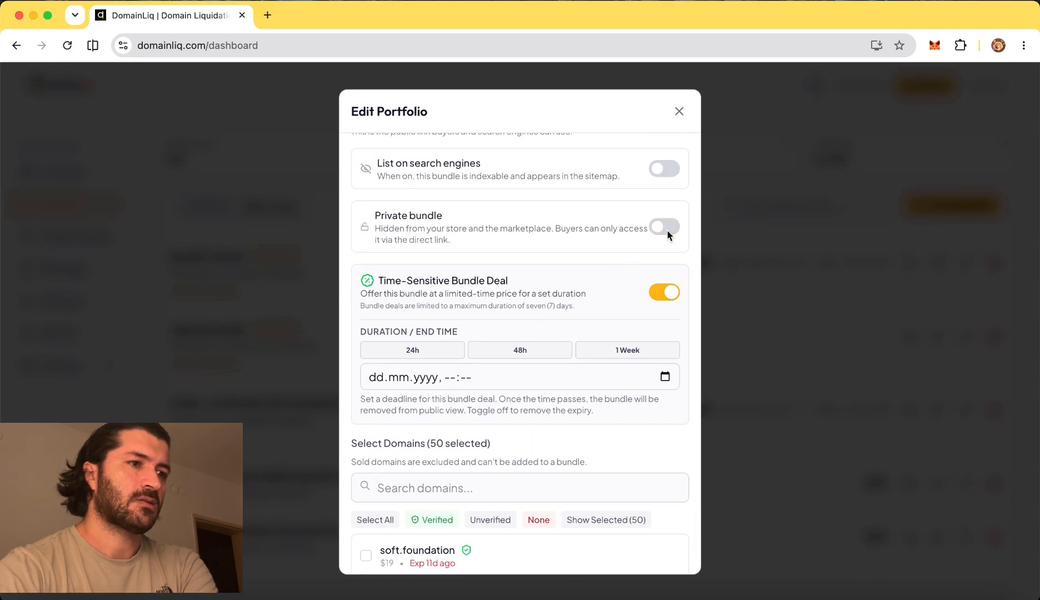
scroll(634, 217, up, 2)
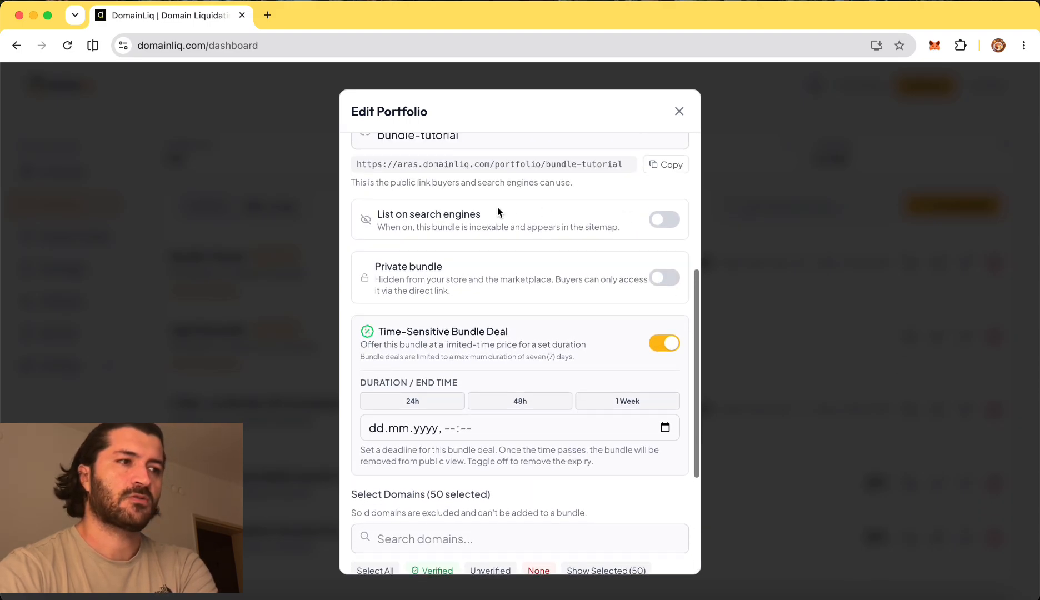
click(670, 217)
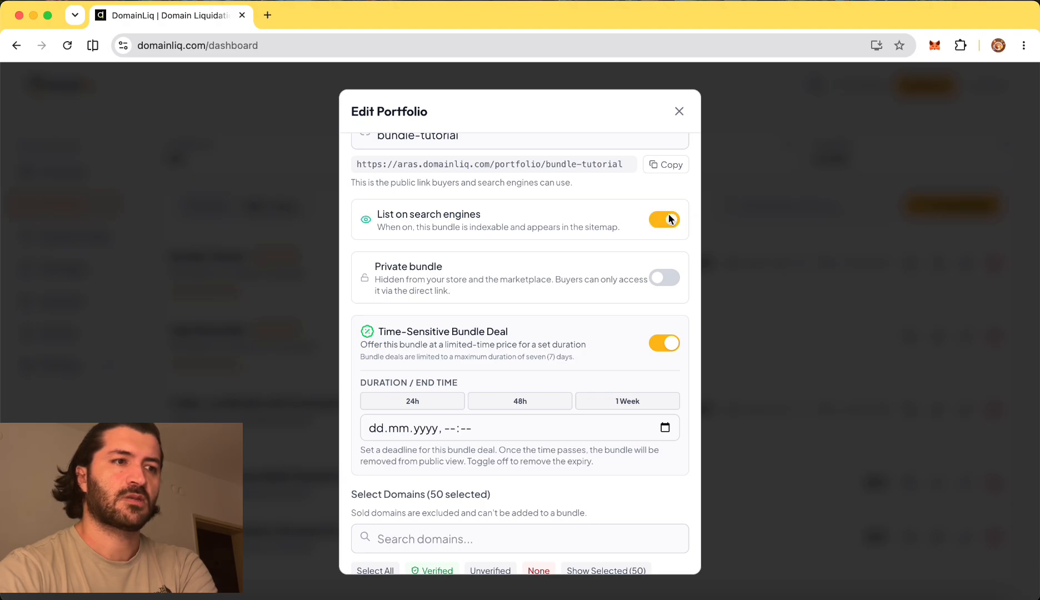
click(670, 218)
scroll(646, 275, down, 10)
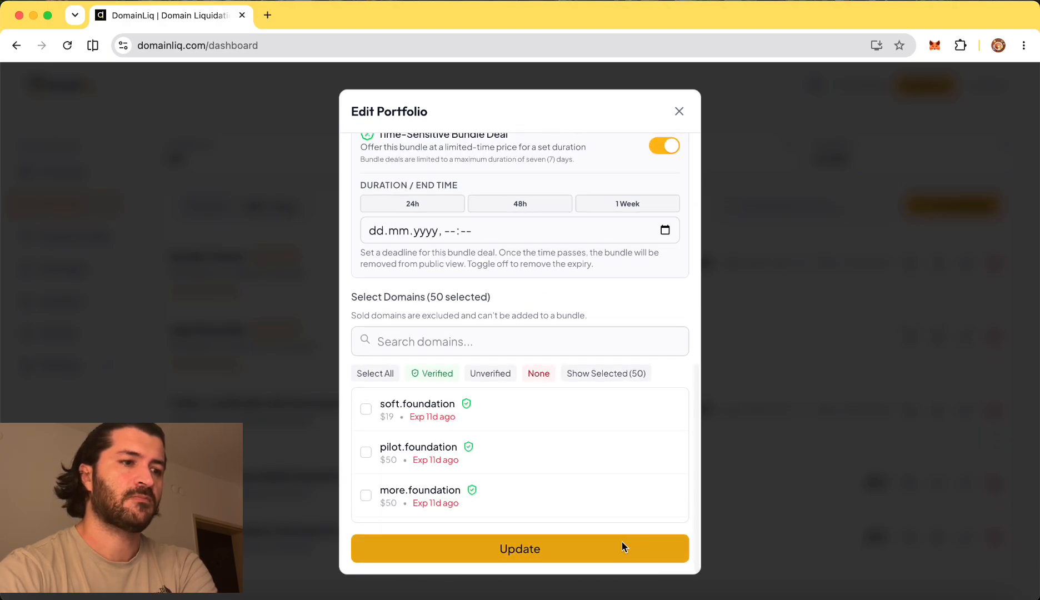
click(624, 547)
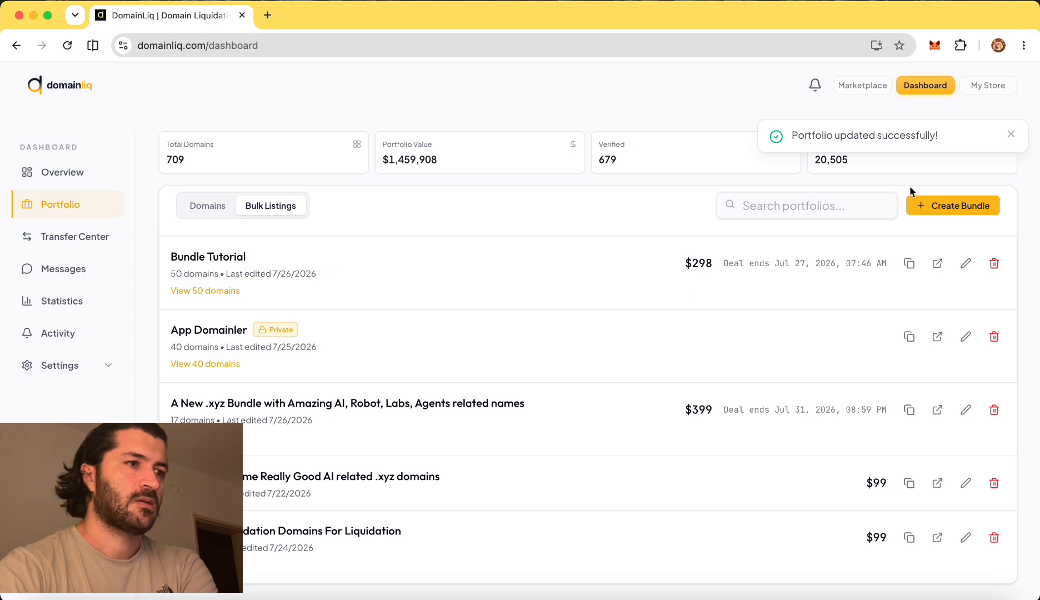
- Open the Bundle Tutorial page from the marketplace's bulk listings and review its details and included domains
click(879, 82)
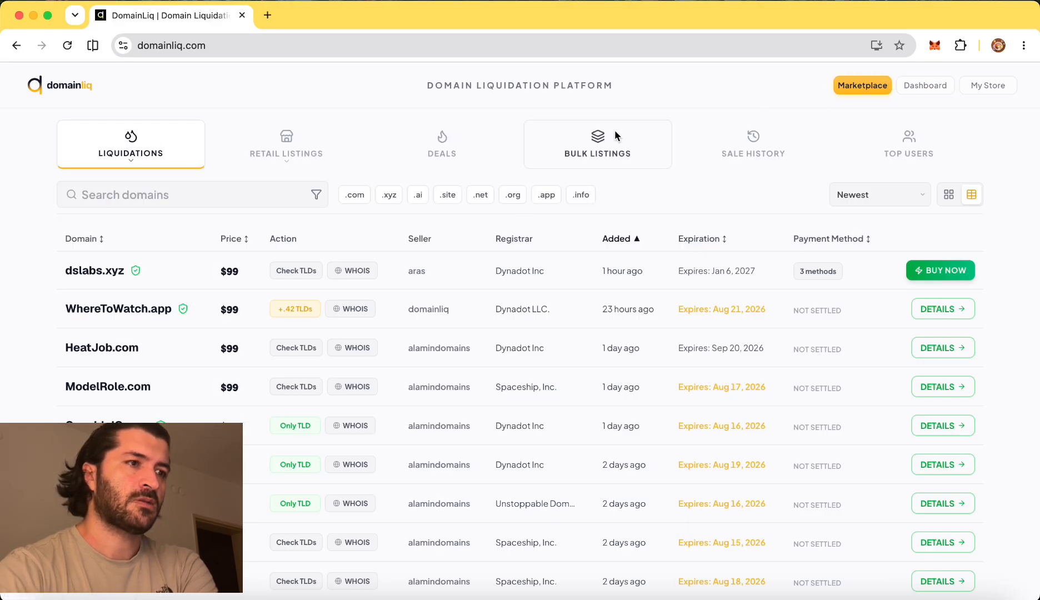
click(614, 136)
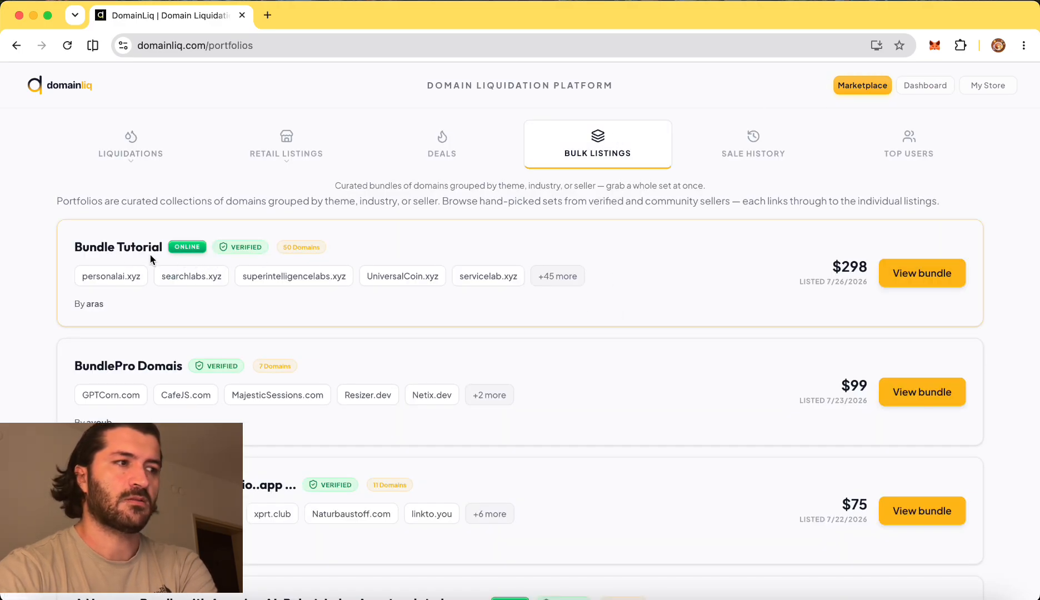
click(918, 277)
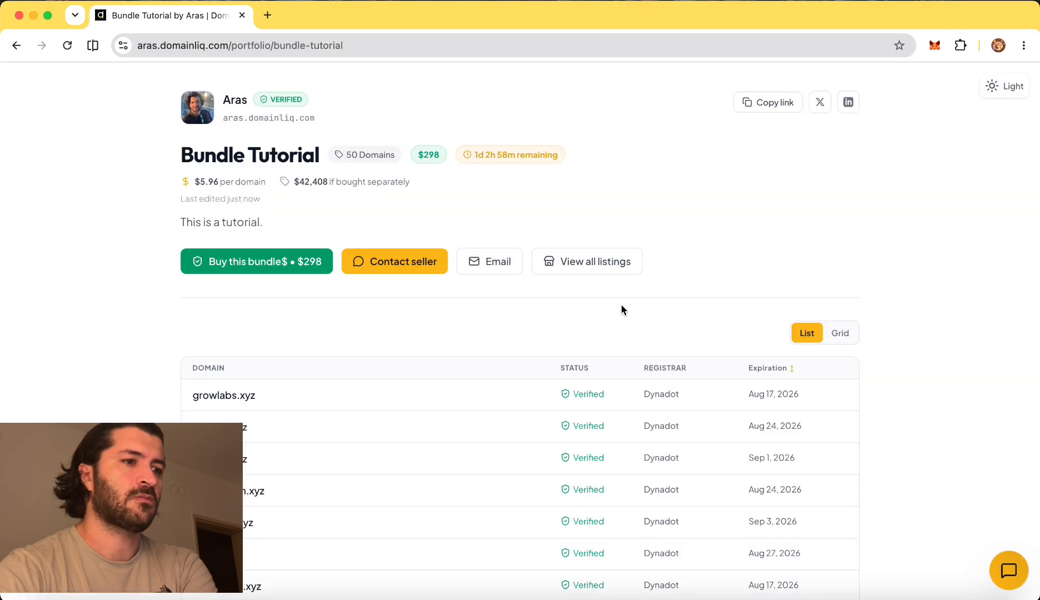
scroll(620, 304, down, 15)
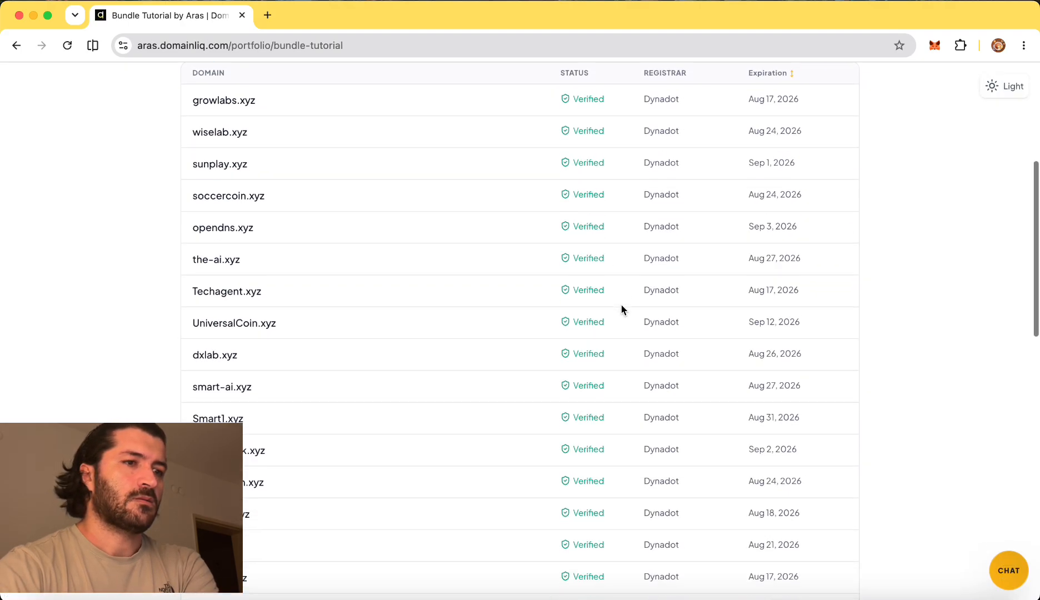
- Review the domains on the bundle's public page in grid view, and return to list view
scroll(621, 305, up, 6)
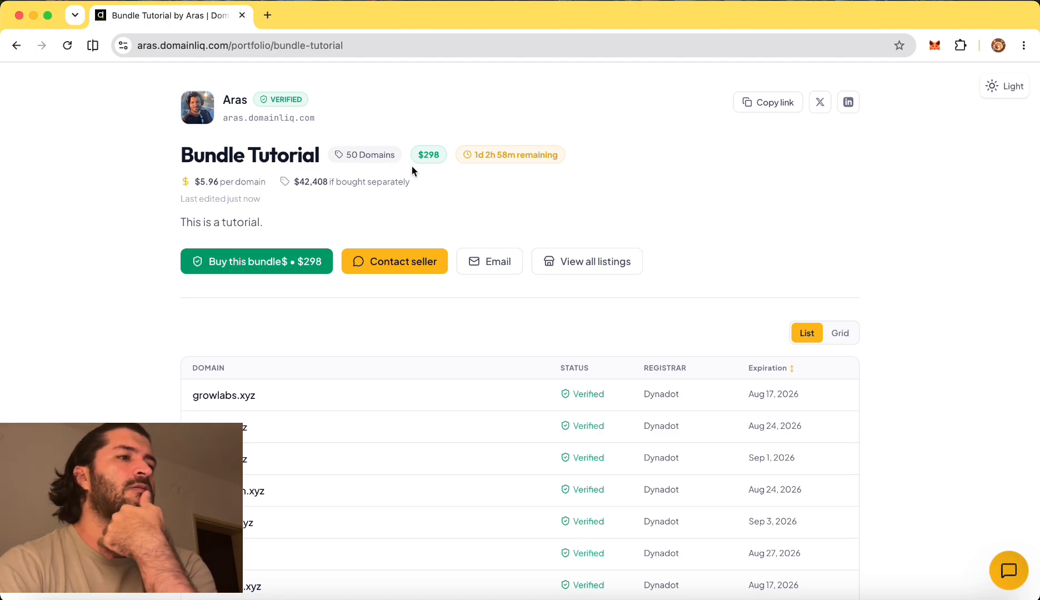
scroll(328, 226, down, 4)
scroll(356, 235, down, 1)
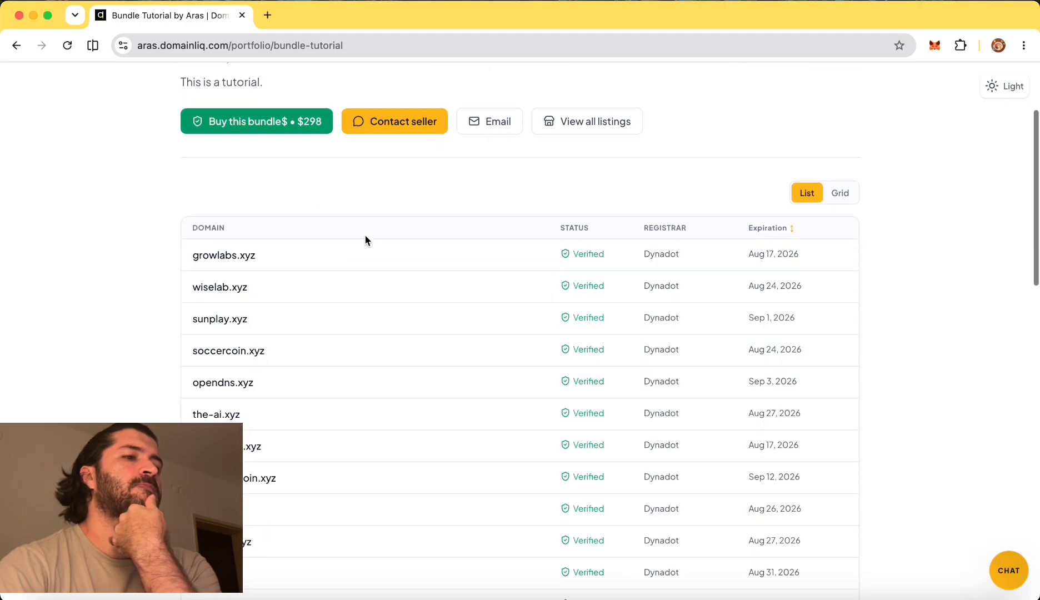
scroll(703, 303, down, 12)
scroll(708, 315, up, 15)
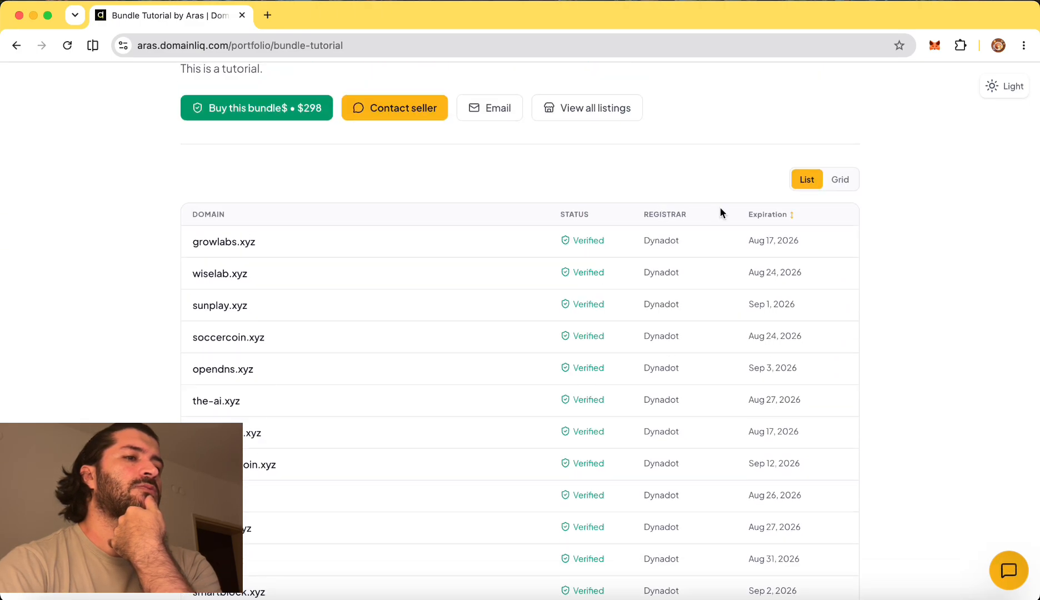
click(830, 181)
scroll(799, 250, down, 3)
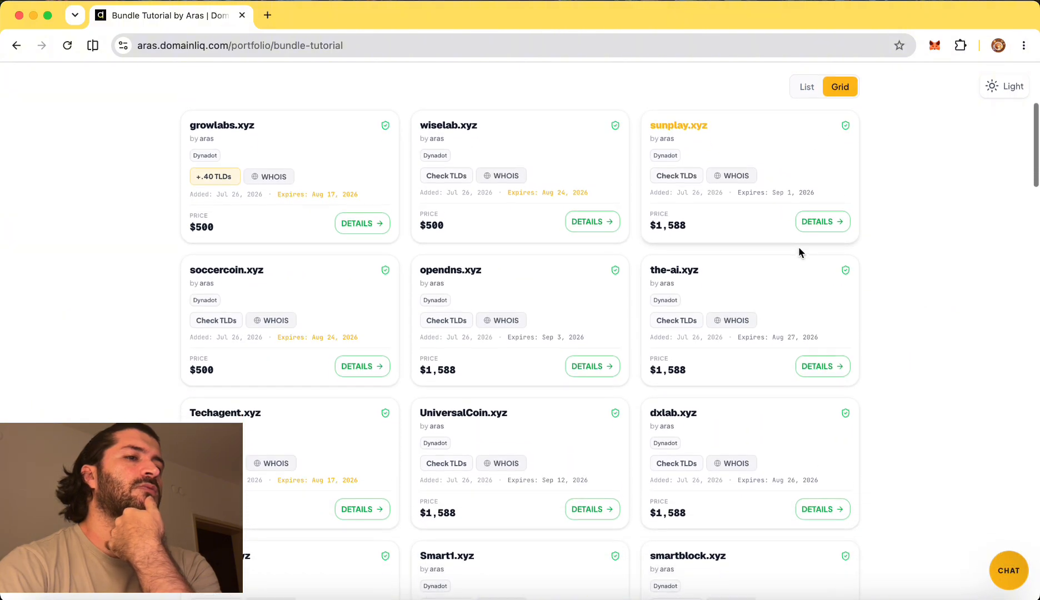
scroll(800, 248, up, 5)
click(806, 330)
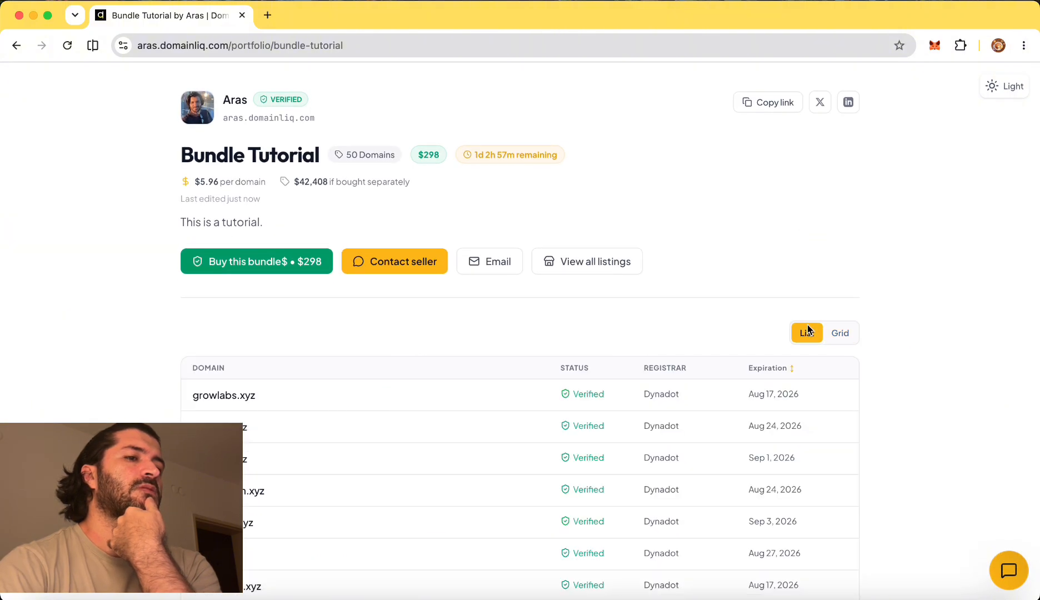
scroll(678, 302, down, 1)
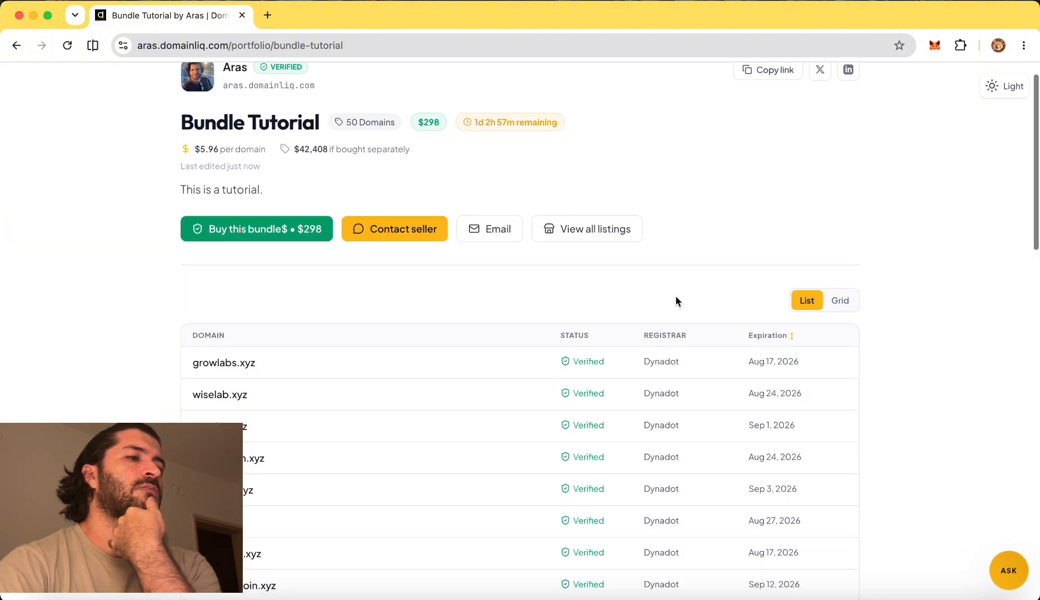
- Examine the bundle's price if bought separately and read the How It Works section of its page
double_click(322, 153)
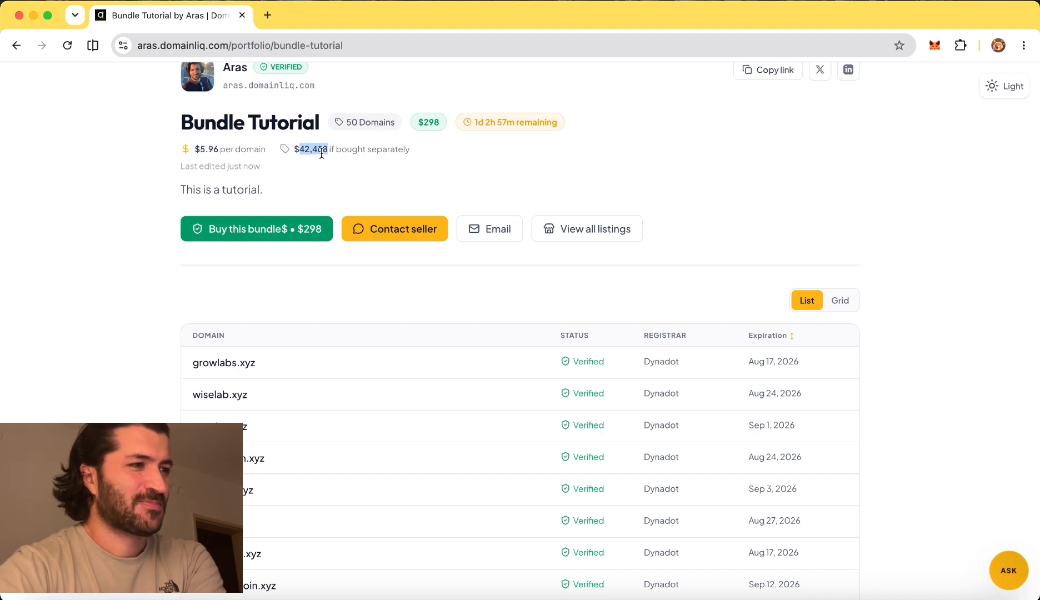
click(309, 149)
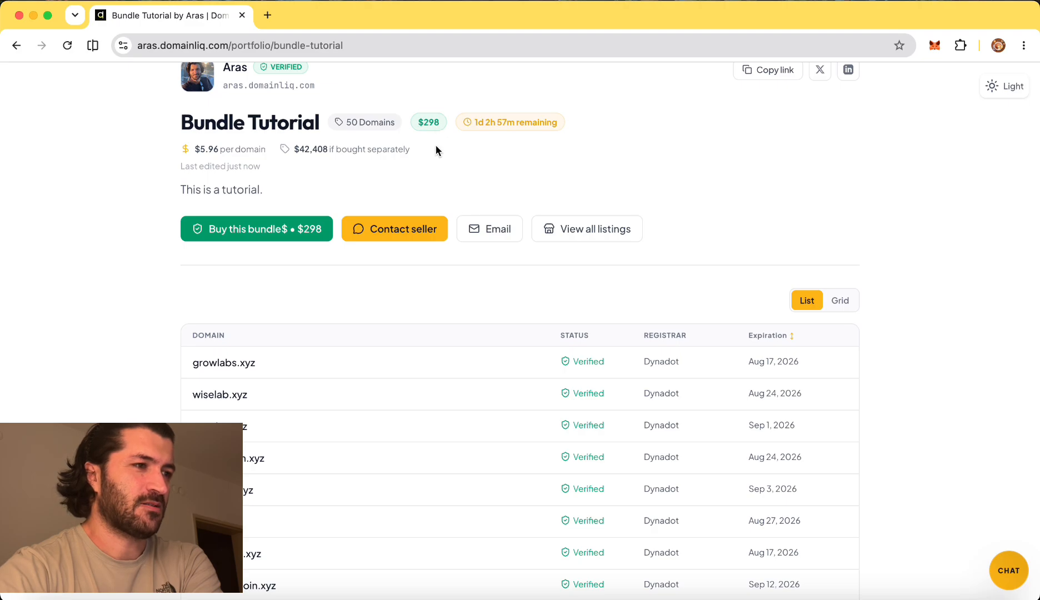
scroll(438, 153, down, 15)
scroll(438, 154, up, 4)
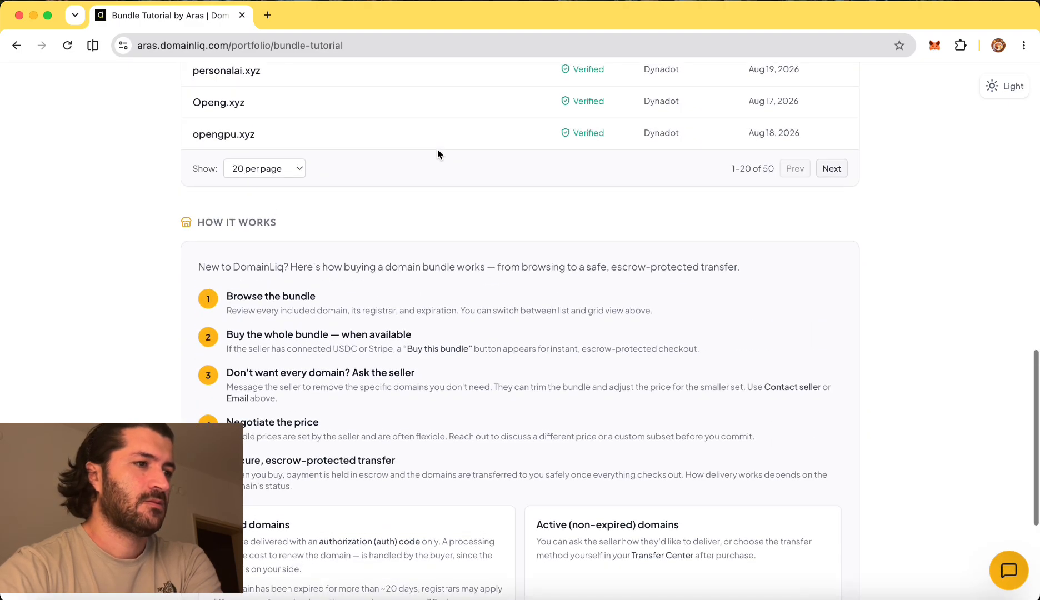
scroll(437, 154, down, 1)
scroll(438, 151, down, 4)
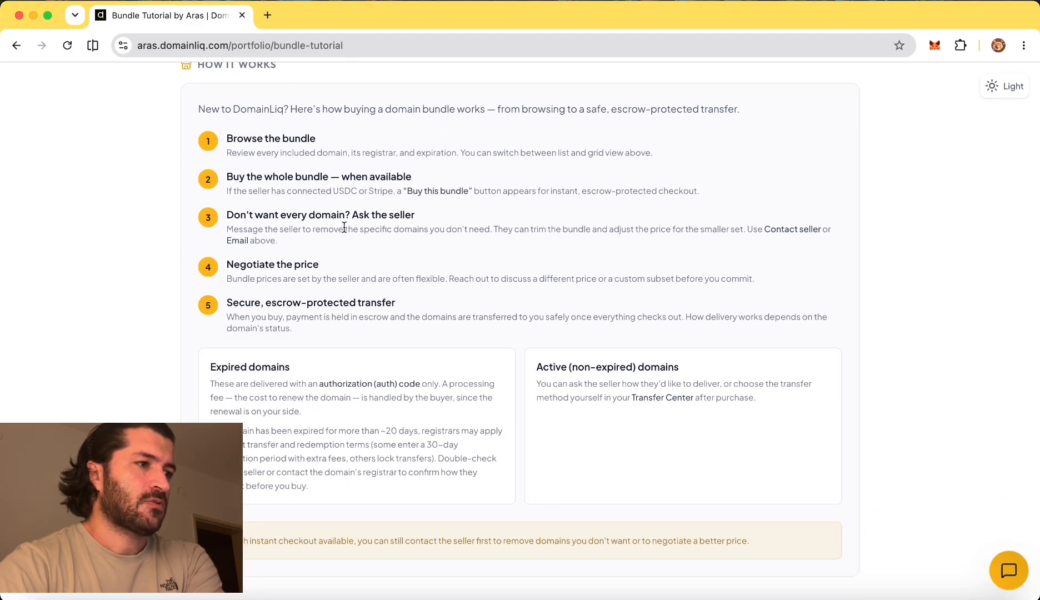
scroll(344, 227, up, 15)
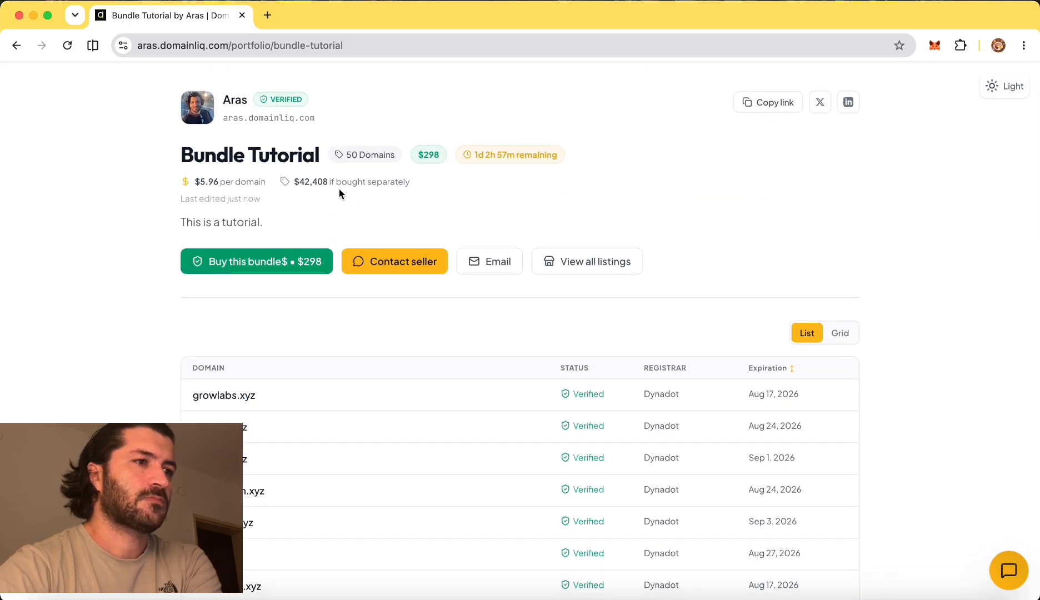
- Go back to the portfolio's bulk listings in the dashboard and open Bundle Tutorial for editing
click(17, 49)
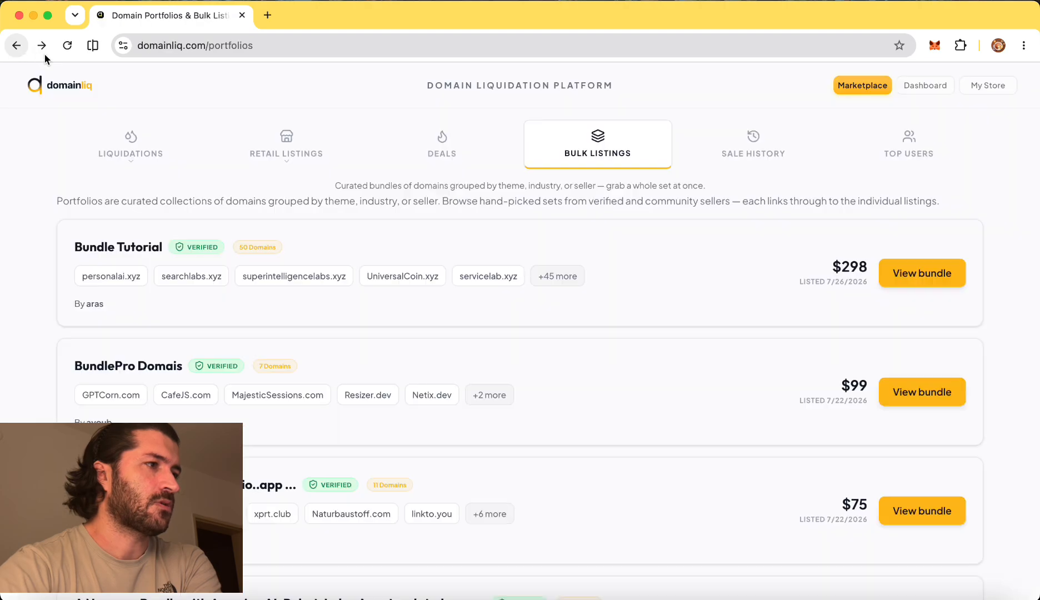
click(917, 85)
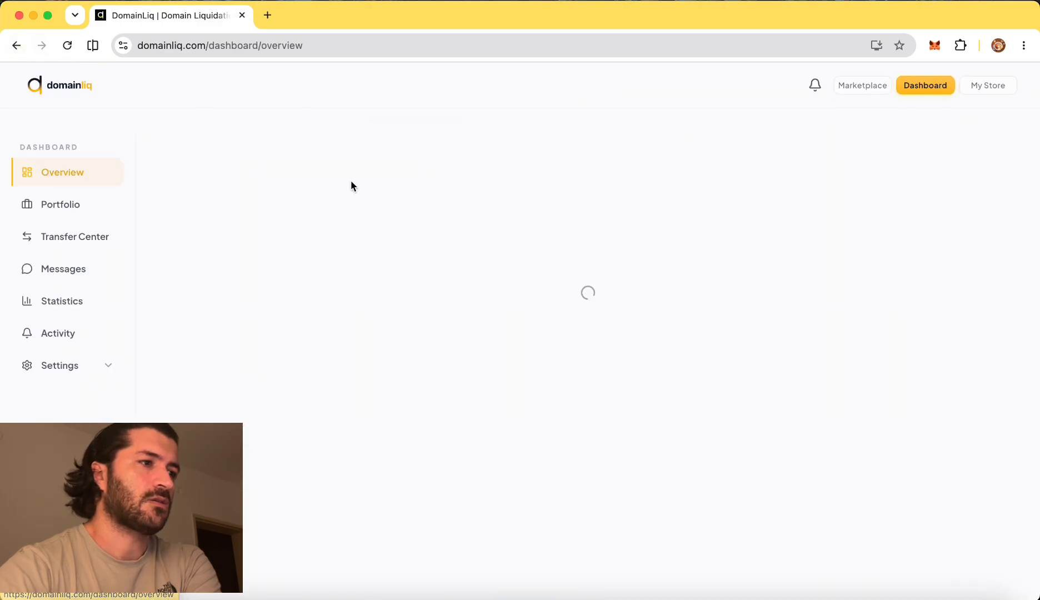
click(75, 211)
click(276, 205)
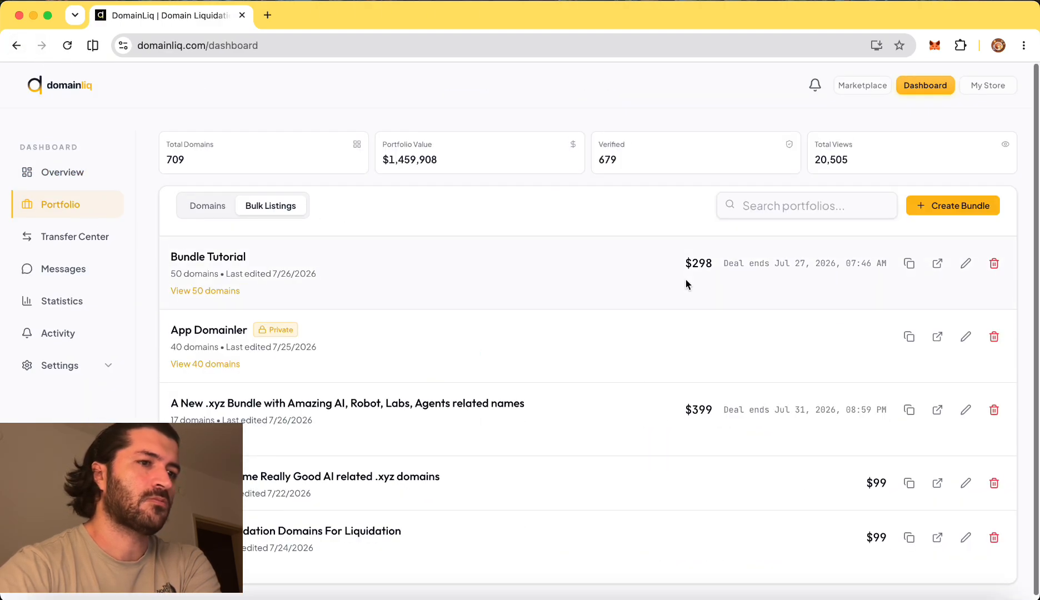
click(961, 261)
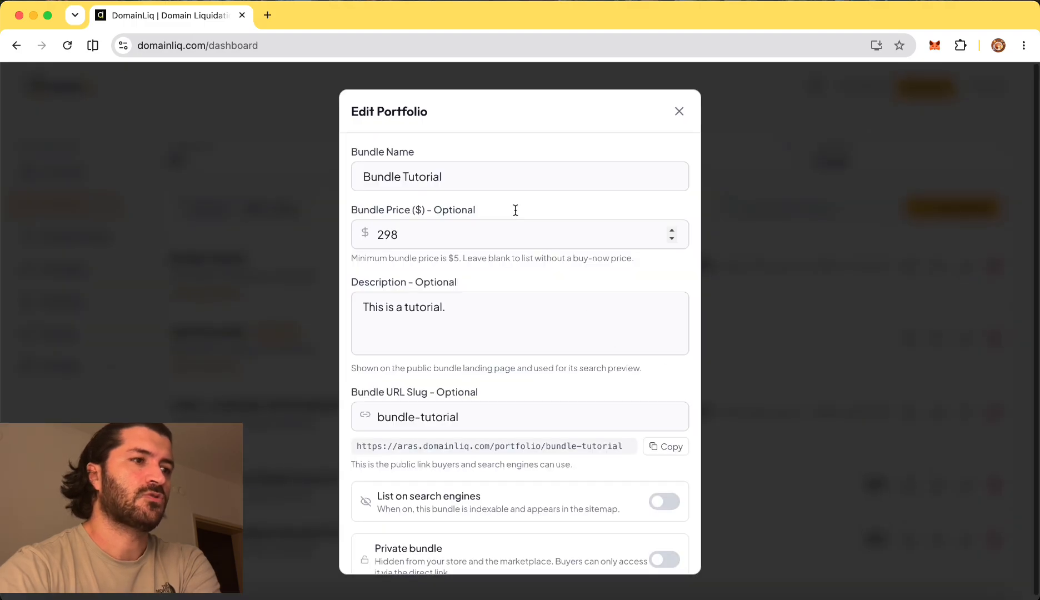
- Rename the bundle as "Bundle Tutorial for testing" and add "hi there" to its description after a blank line
click(483, 175)
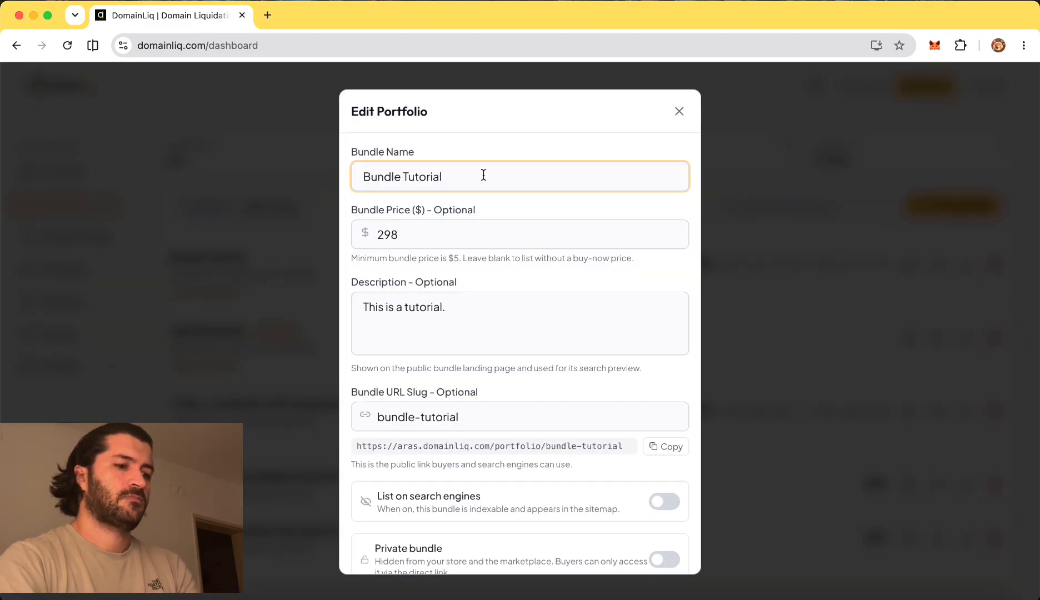
text(for tes)
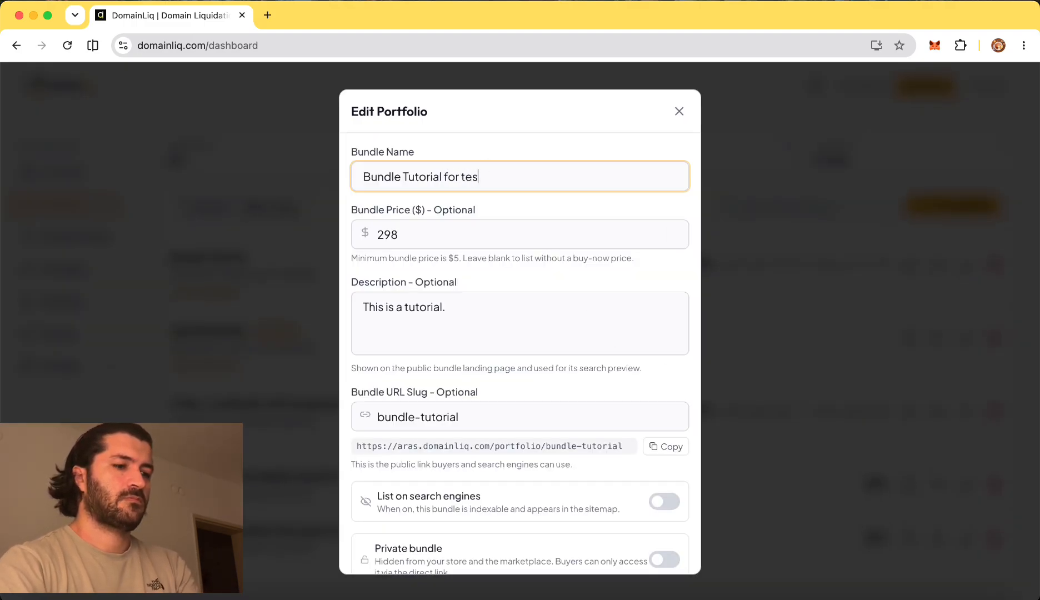
text(ting)
click(505, 329)
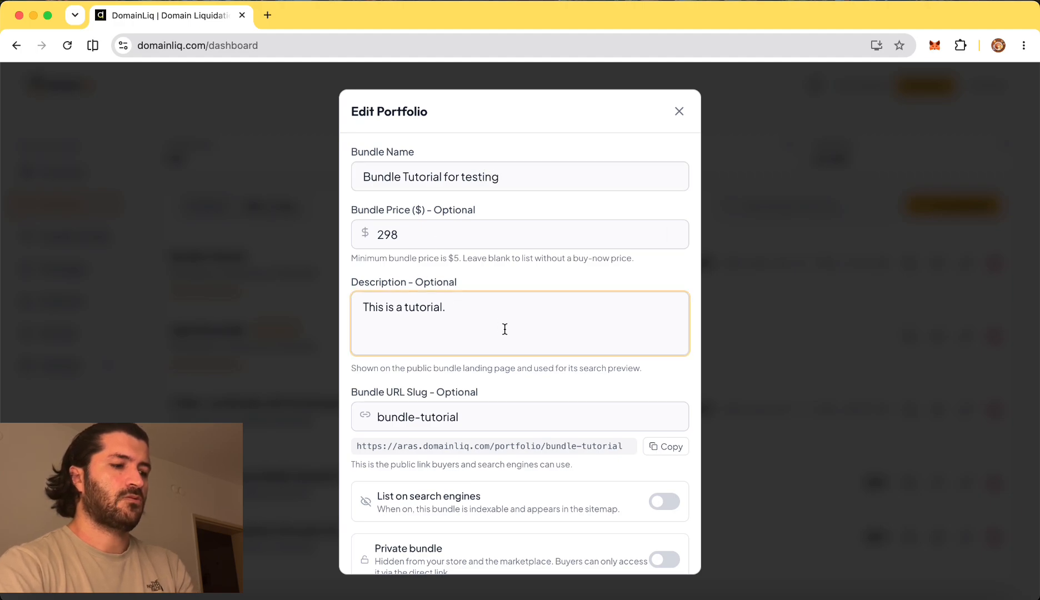
key(Return)
key(Return)
text(hi there)
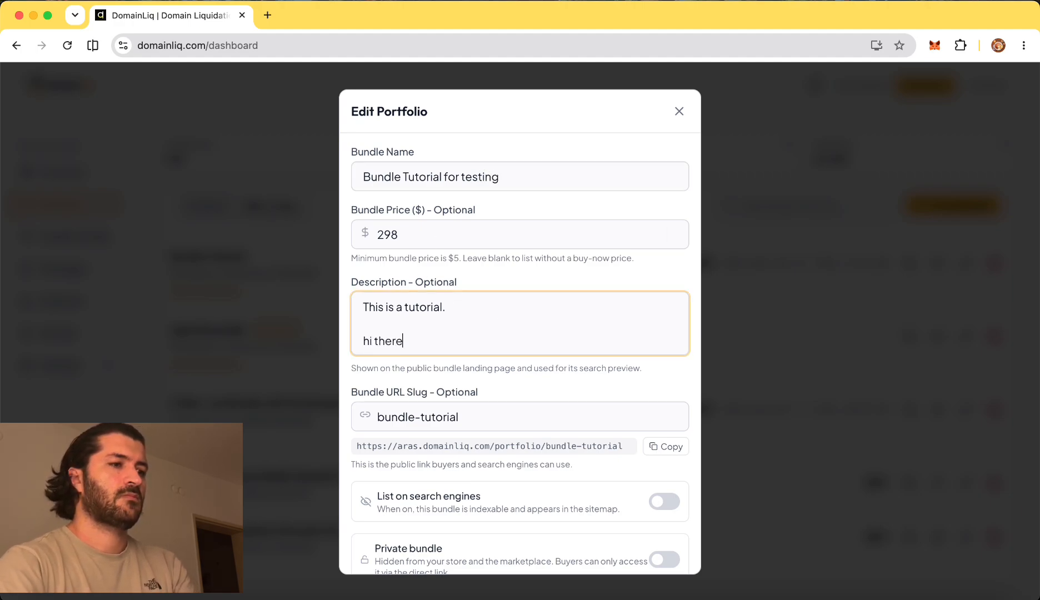
- Filter the domains by ".xyz", add streamlabs.xyz, mstudios.xyz and smartsol.xyz to the bundle, and save the update
scroll(520, 356, down, 10)
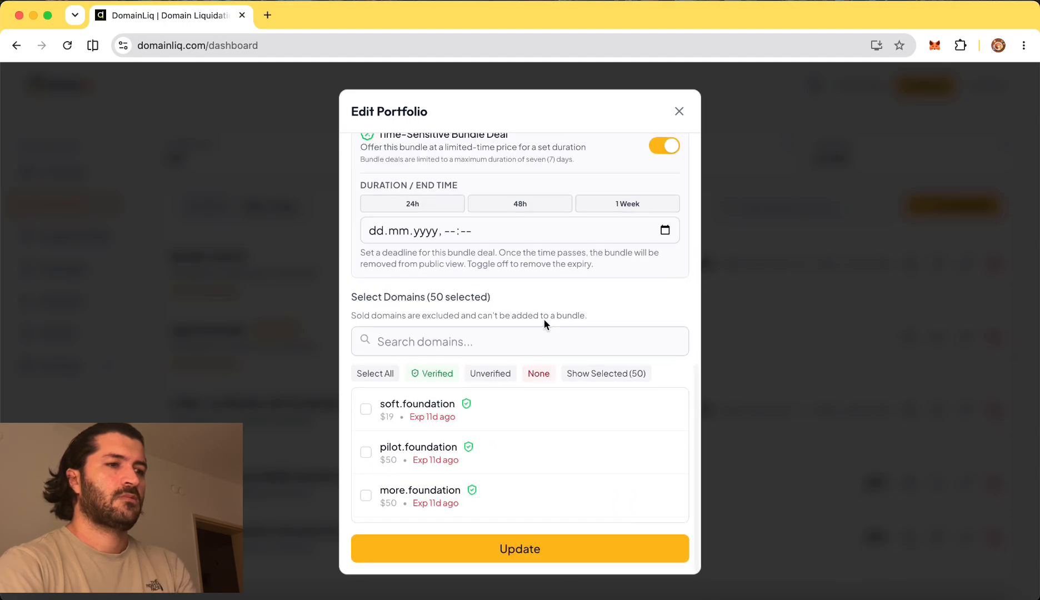
scroll(501, 421, up, 5)
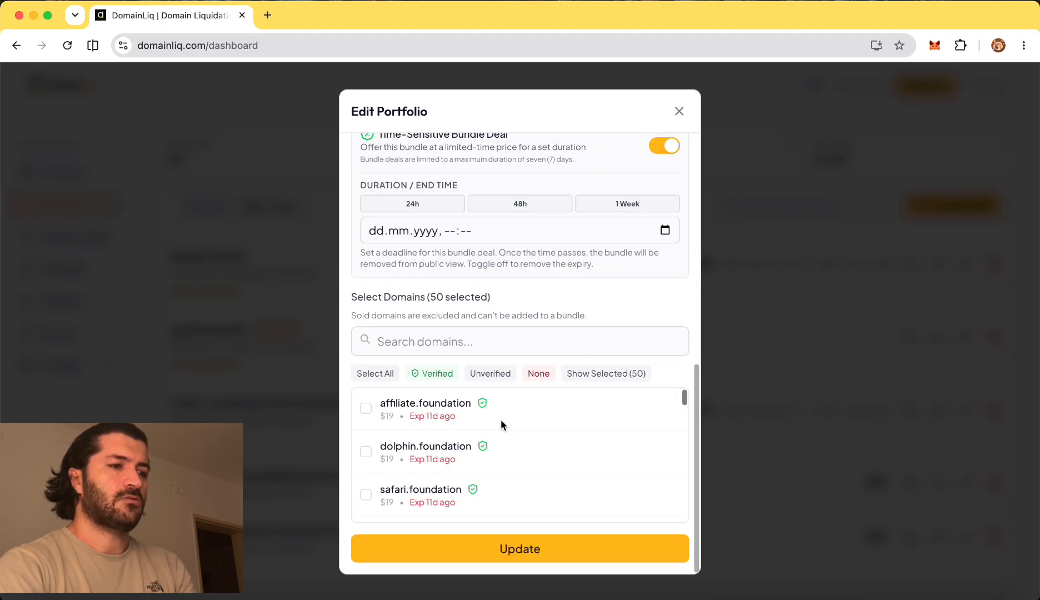
click(439, 342)
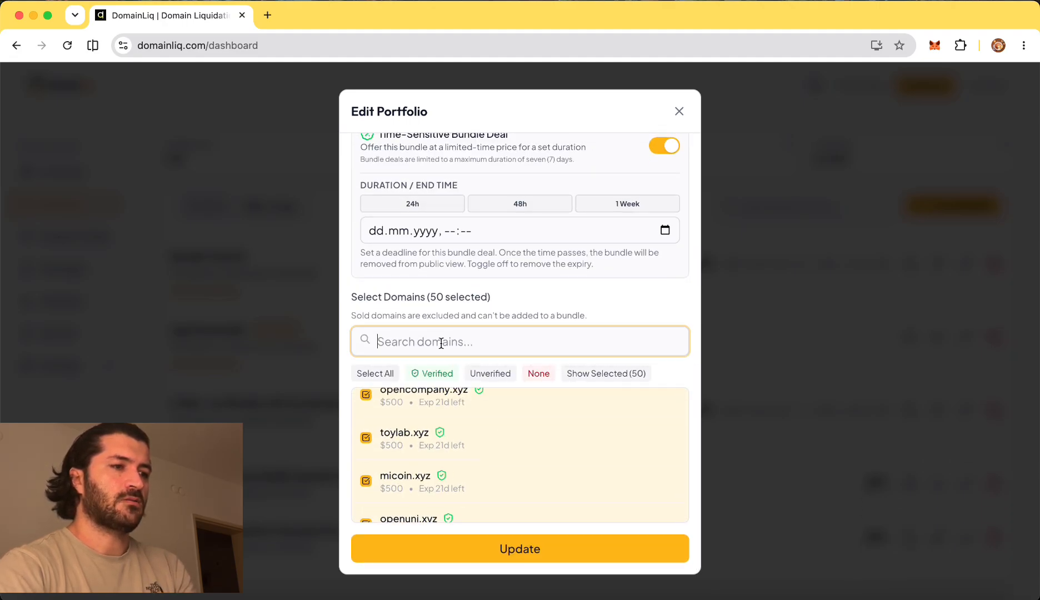
text(.xyz)
scroll(497, 489, down, 10)
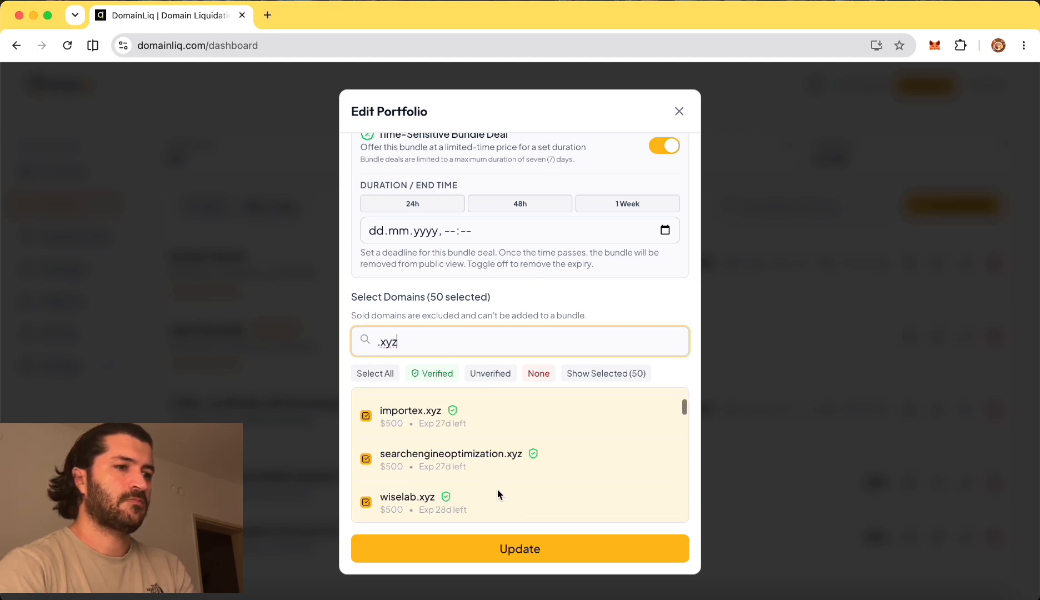
scroll(498, 489, down, 3)
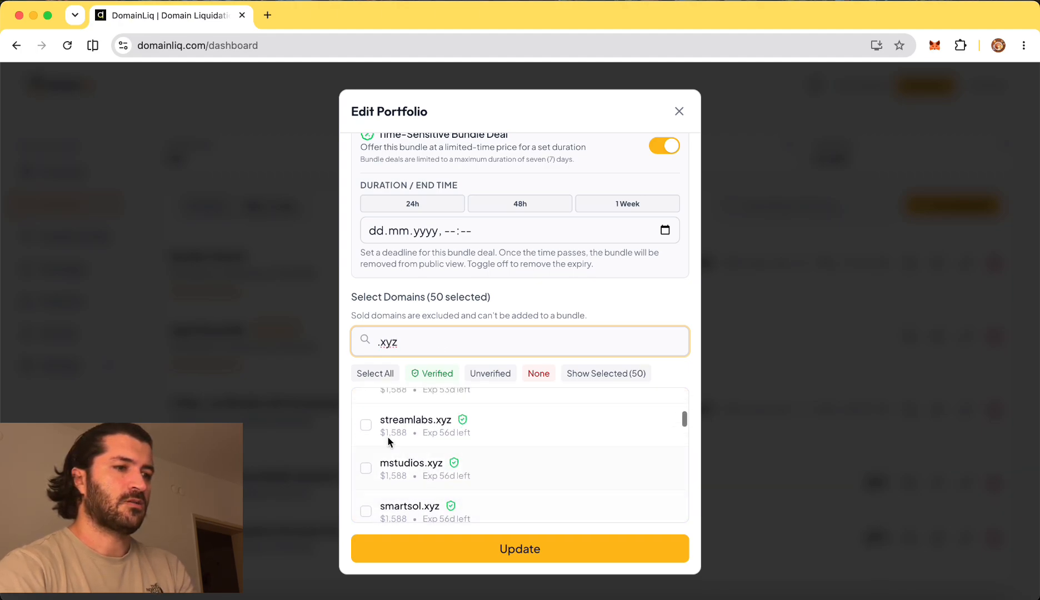
click(366, 425)
click(366, 468)
scroll(371, 476, down, 1)
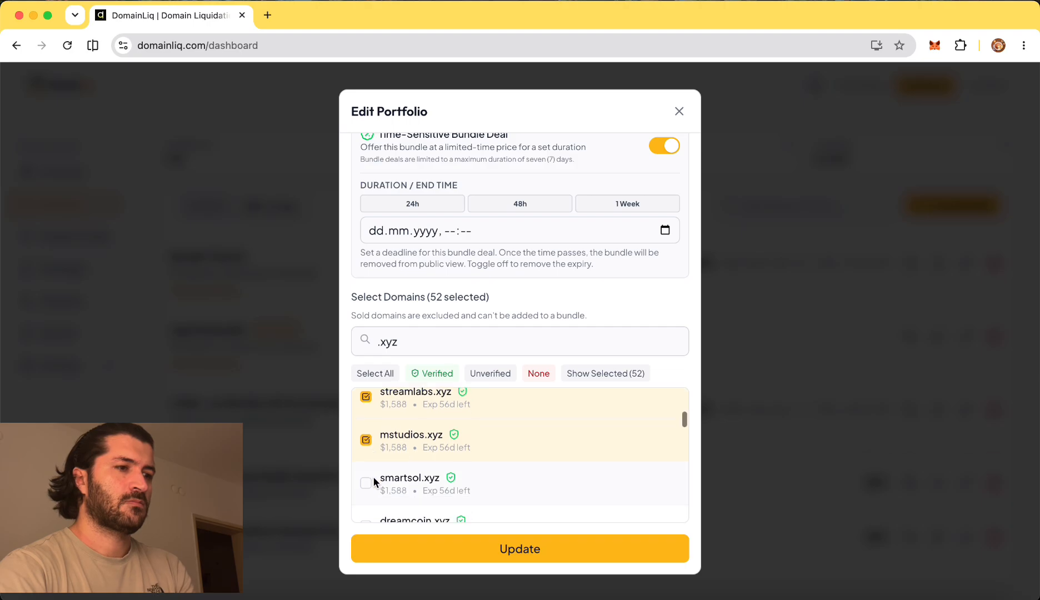
click(366, 482)
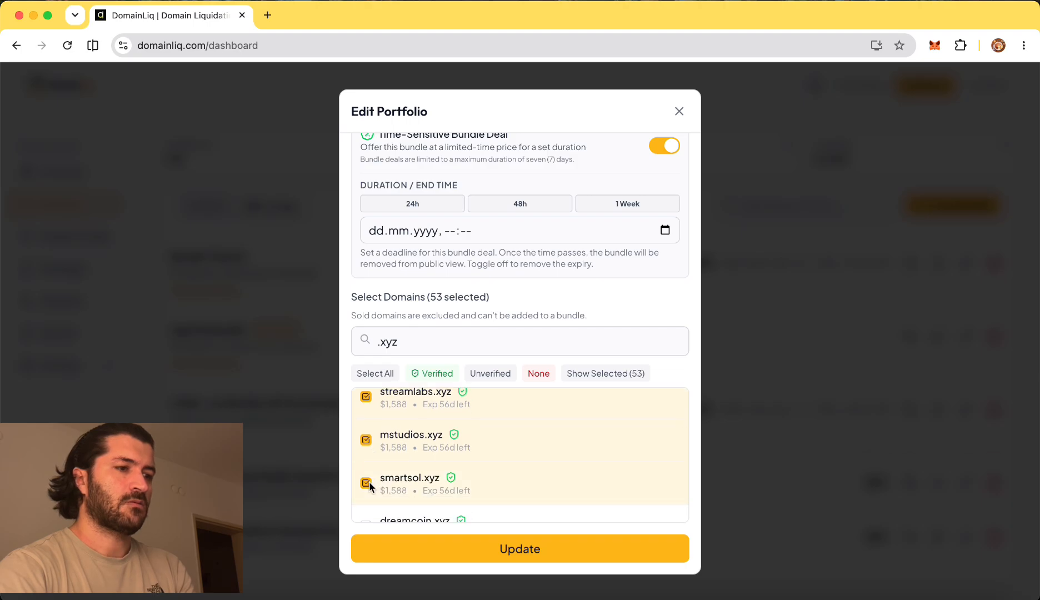
click(624, 543)
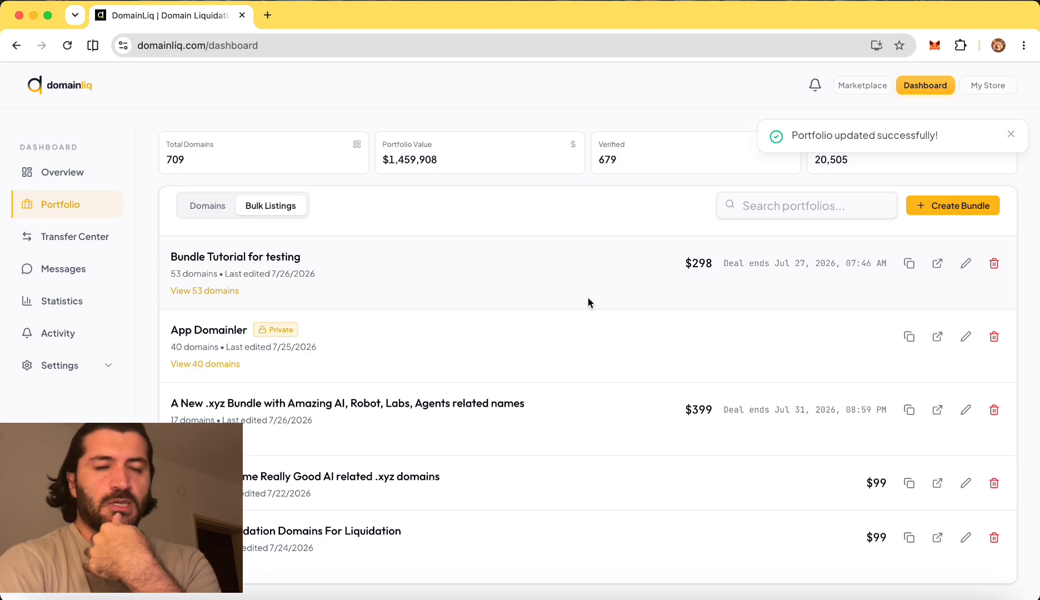
- Open the public page of the "Bundle Tutorial for testing" bundle and review its details, domain list and bundle activity log
click(936, 268)
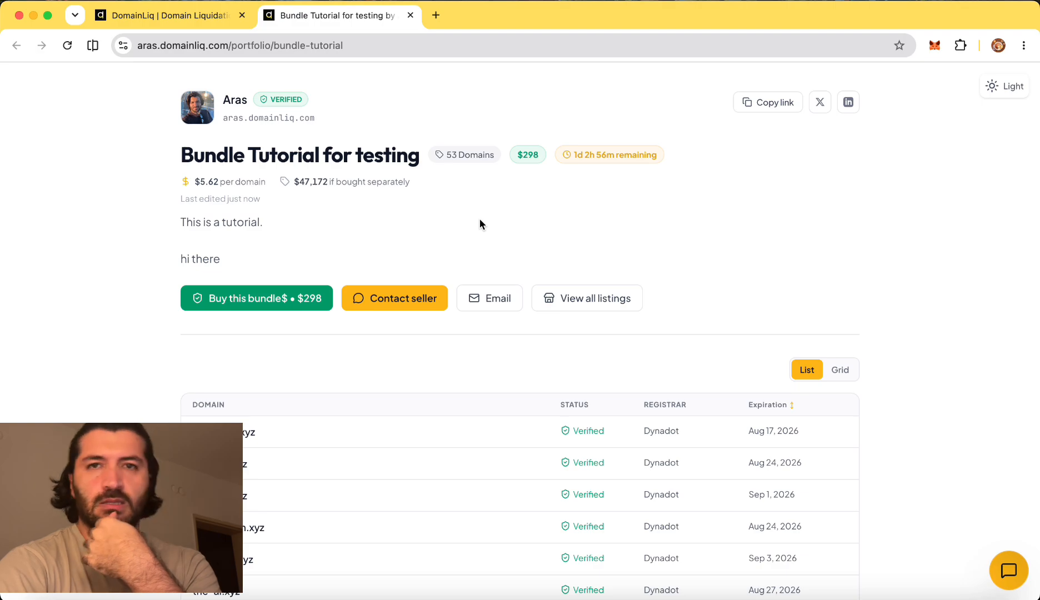
scroll(481, 224, down, 2)
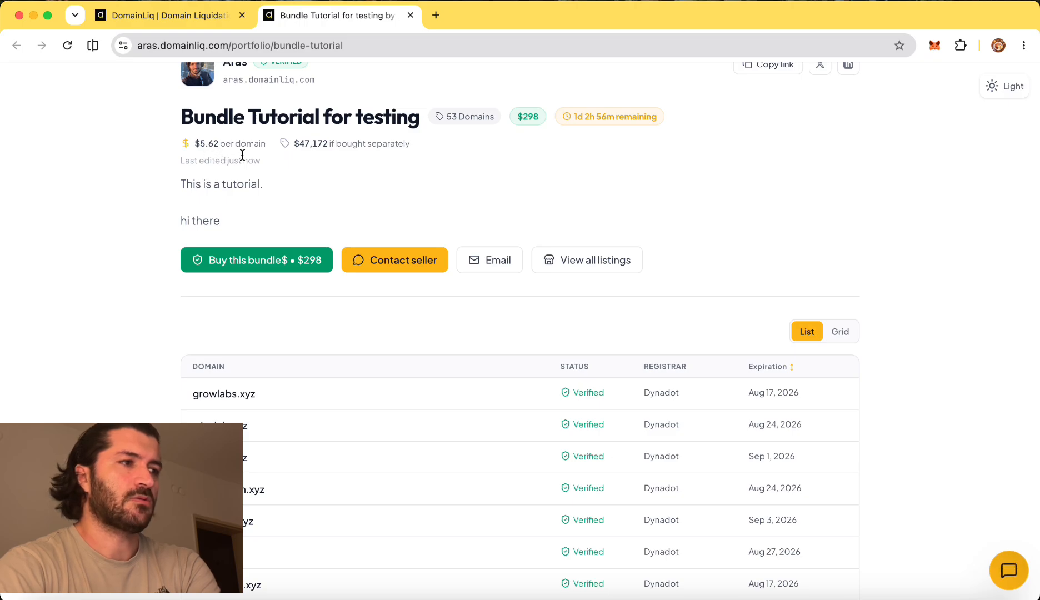
scroll(481, 173, down, 7)
scroll(481, 174, up, 4)
scroll(481, 173, down, 20)
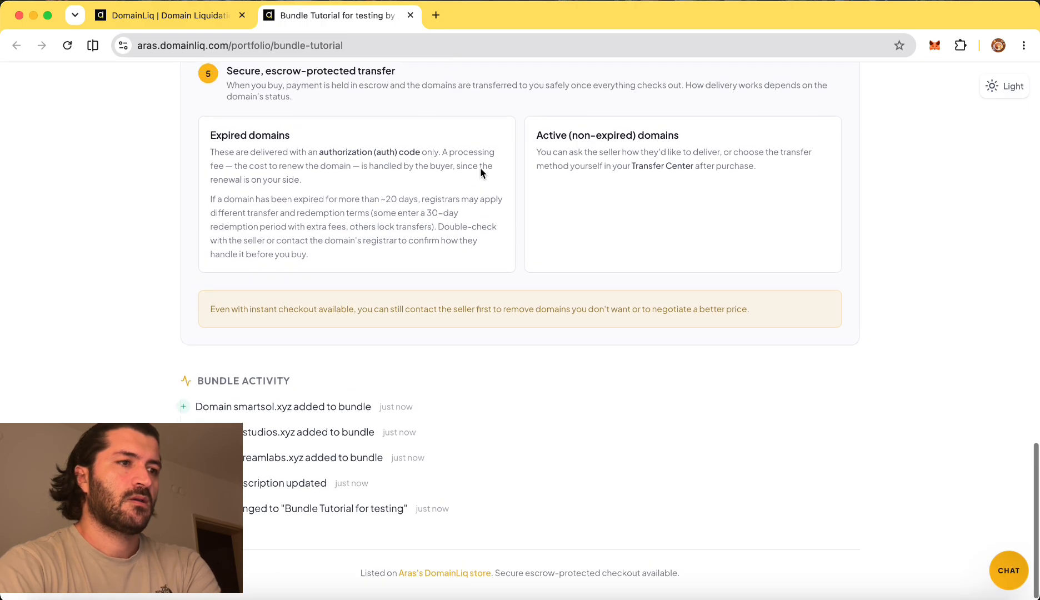
scroll(481, 174, up, 6)
scroll(480, 173, down, 6)
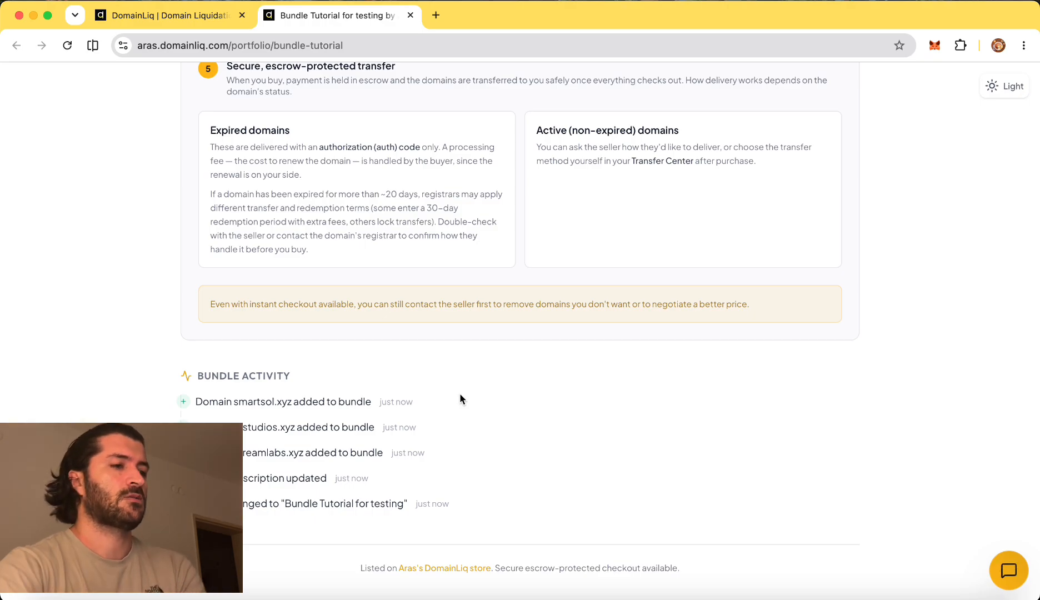
scroll(459, 398, up, 9)
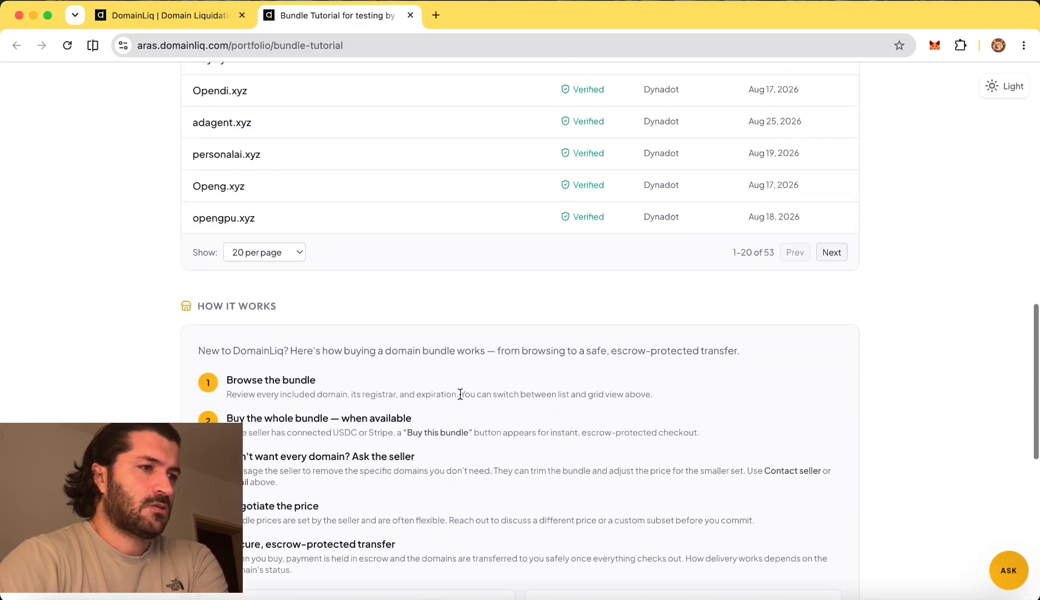
scroll(460, 395, down, 8)
scroll(459, 393, up, 12)
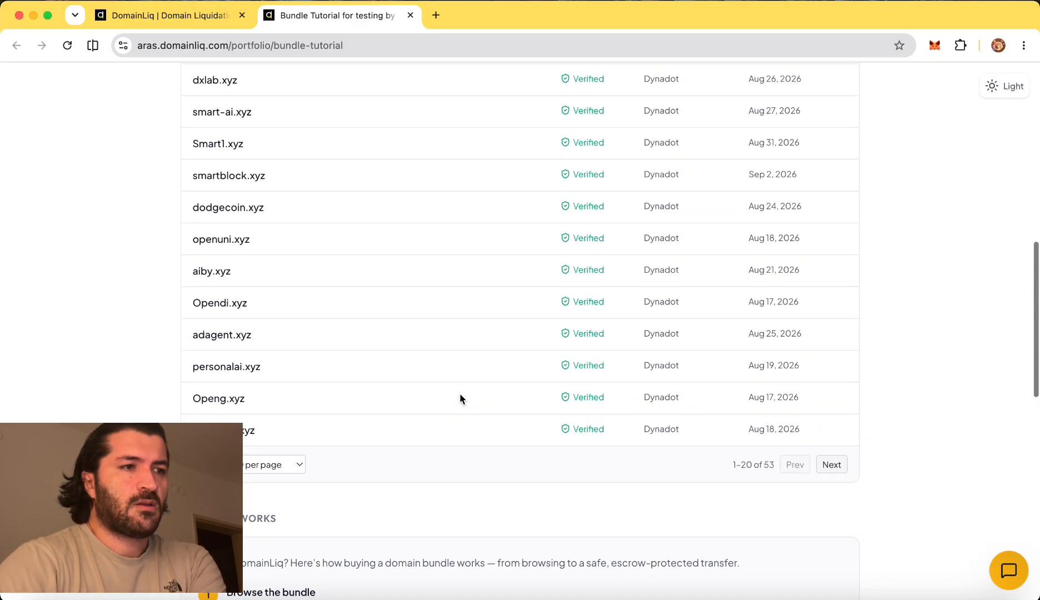
scroll(459, 398, up, 3)
scroll(538, 376, up, 5)
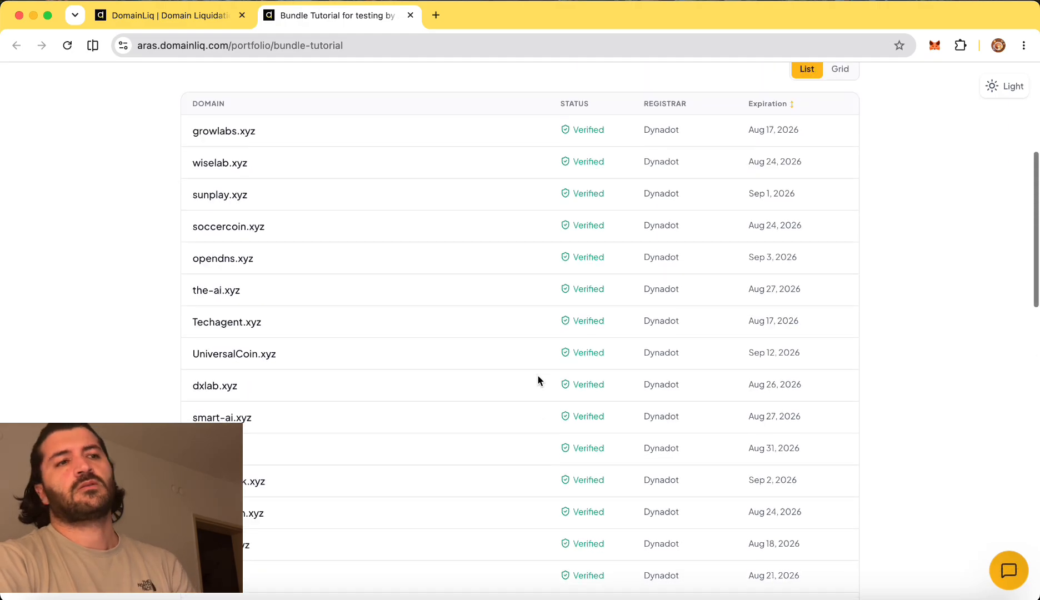
scroll(538, 376, down, 15)
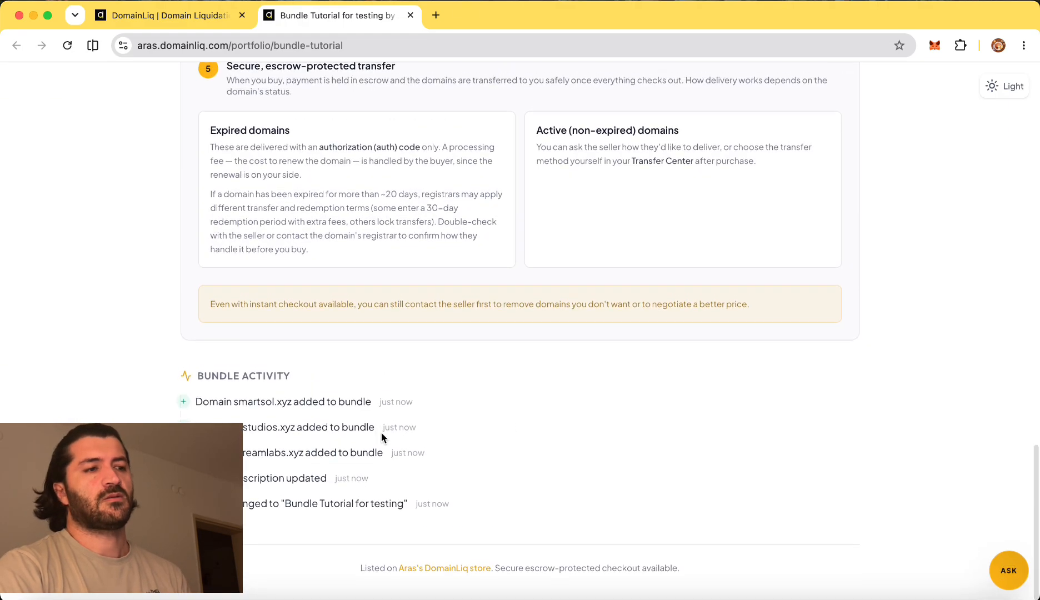
- Review the bundle page from its header to the activity log, and check the option for contacting the seller
scroll(438, 442, up, 15)
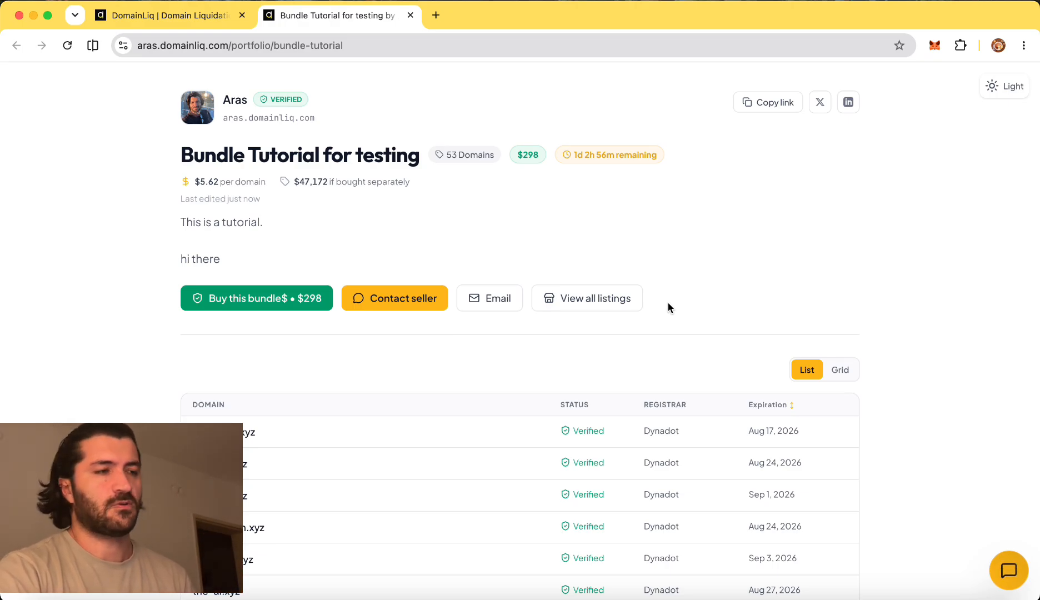
scroll(668, 303, down, 12)
scroll(700, 295, down, 10)
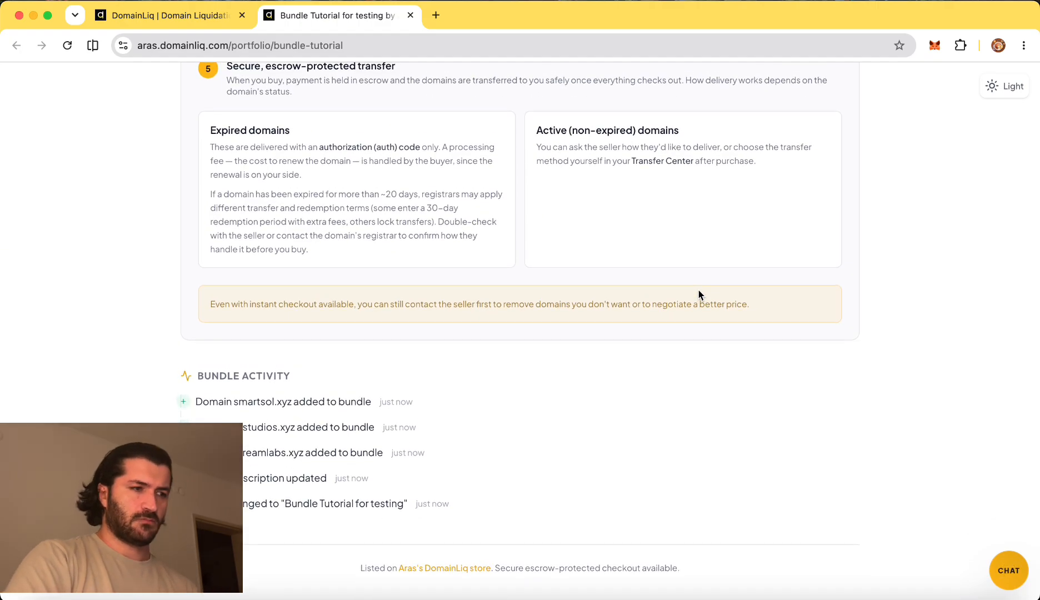
scroll(699, 294, up, 20)
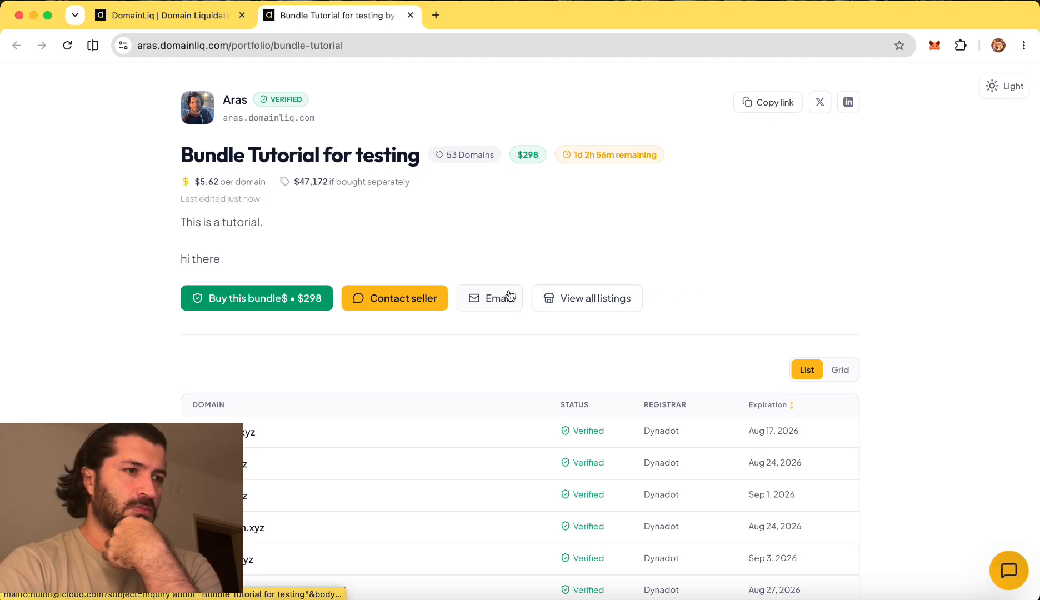
click(409, 303)
click(1006, 195)
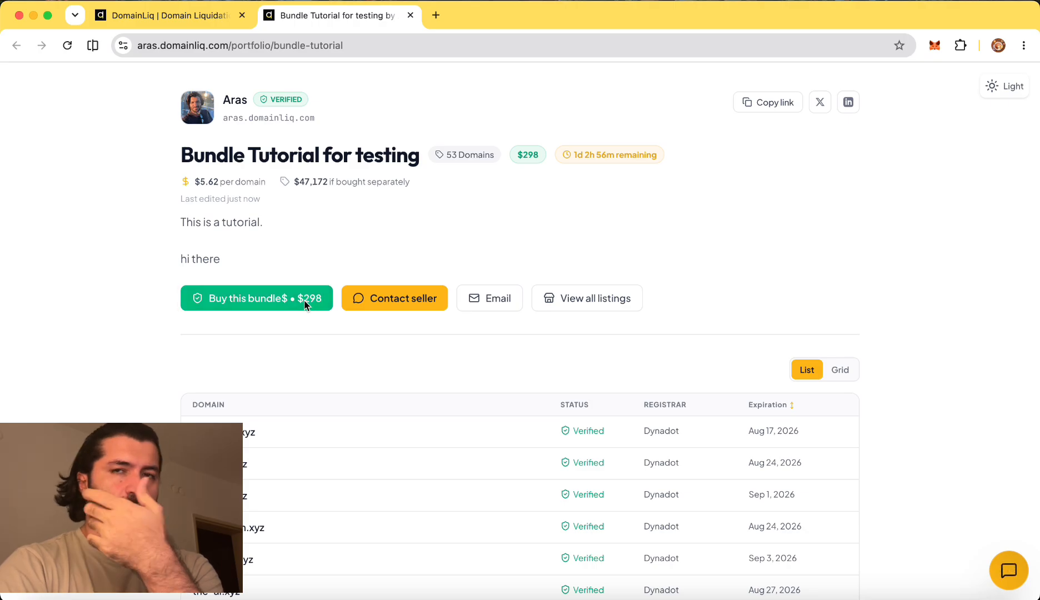
- View the bundle's purchase options, including the USDC payment form, and close the purchase dialog without paying
click(233, 303)
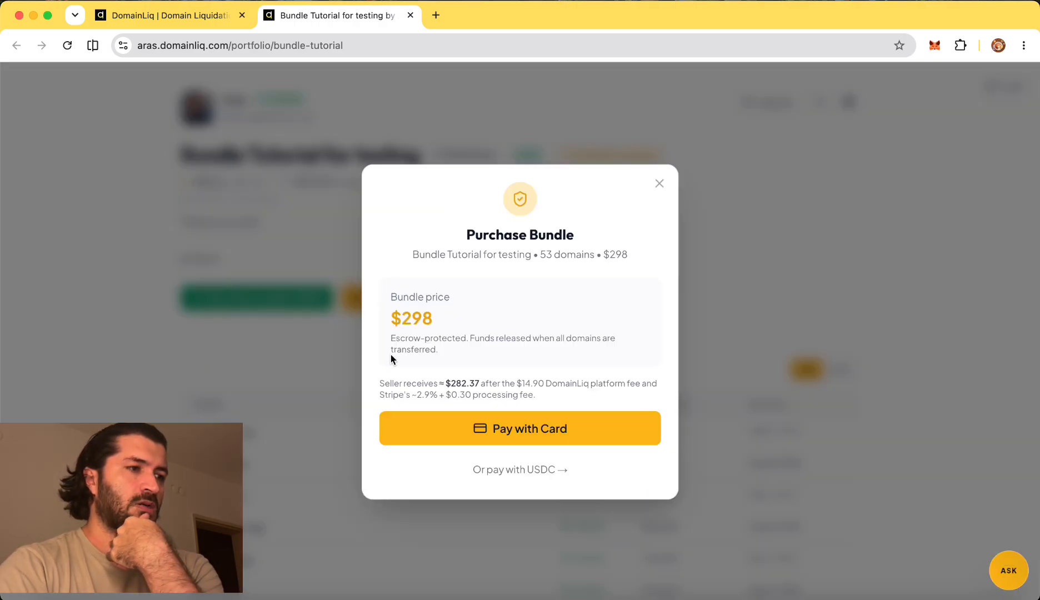
scroll(546, 394, down, 2)
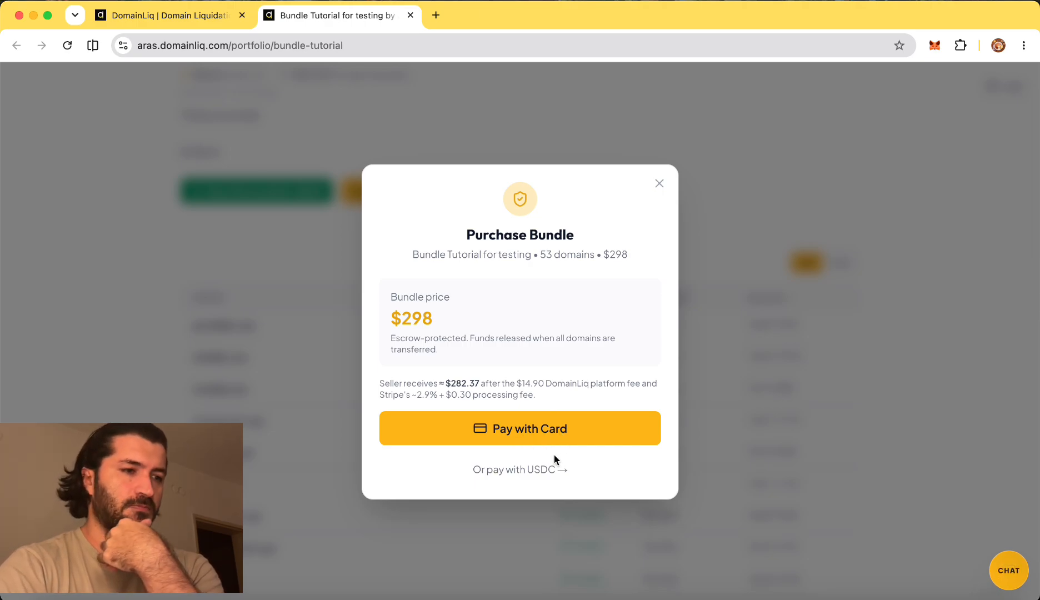
click(500, 469)
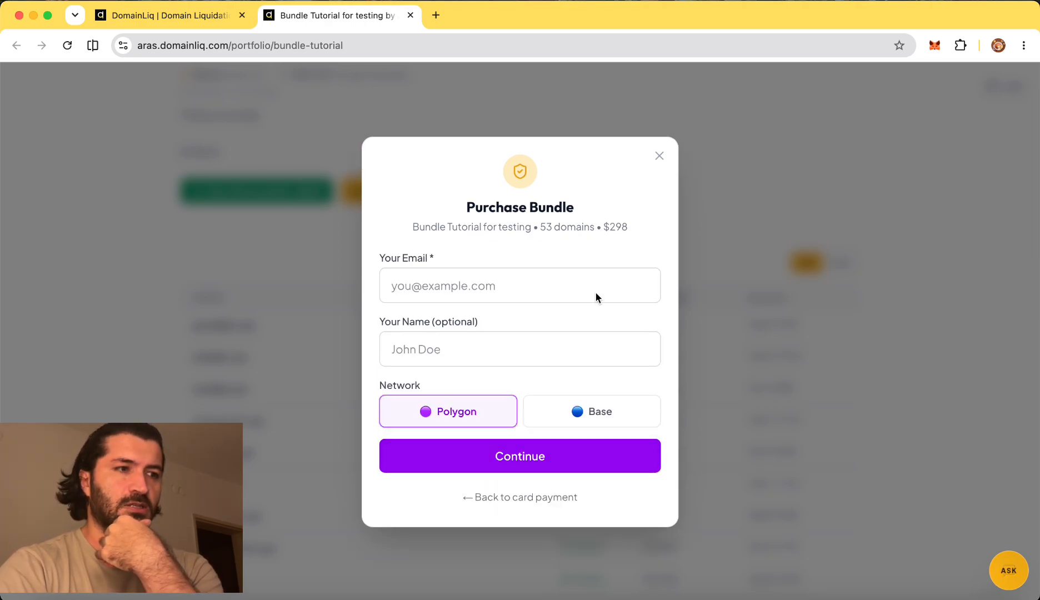
click(658, 156)
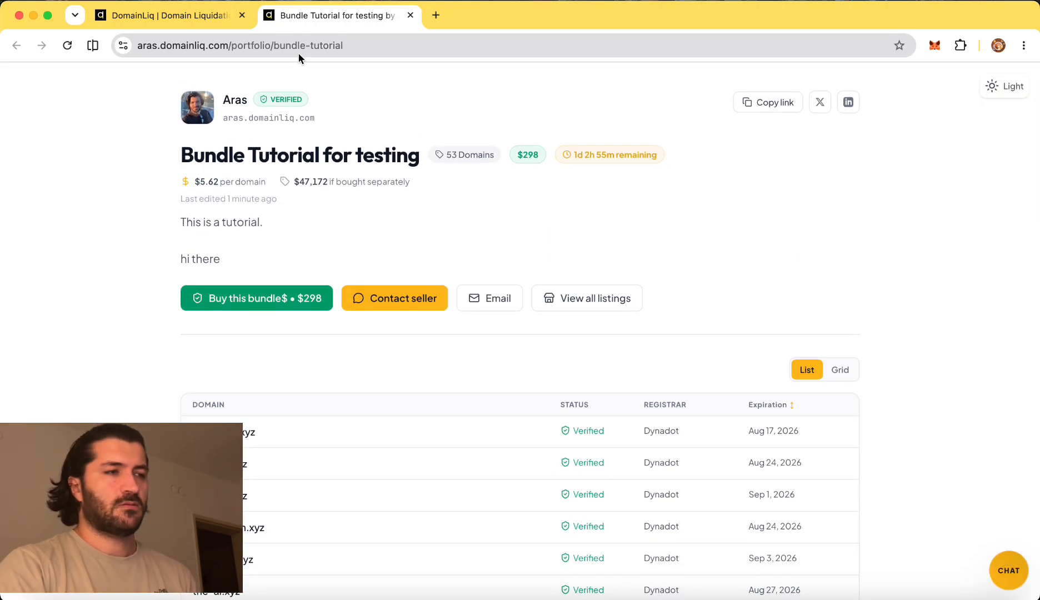
- Visit the seller's store from the bundle page, look through its retail listings, and open the marketplace
click(215, 107)
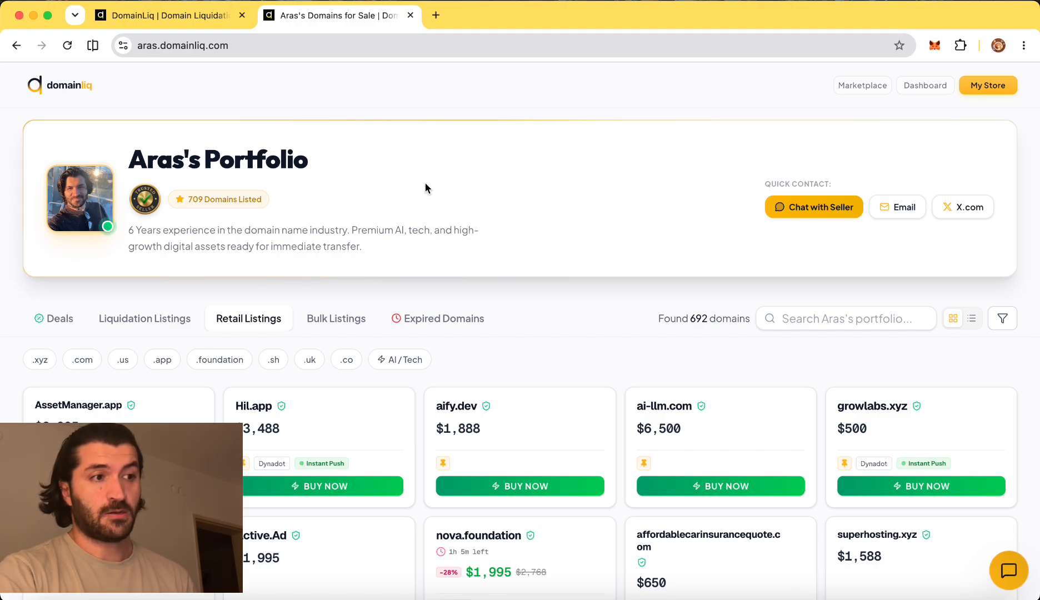
scroll(490, 317, down, 1)
scroll(490, 315, down, 3)
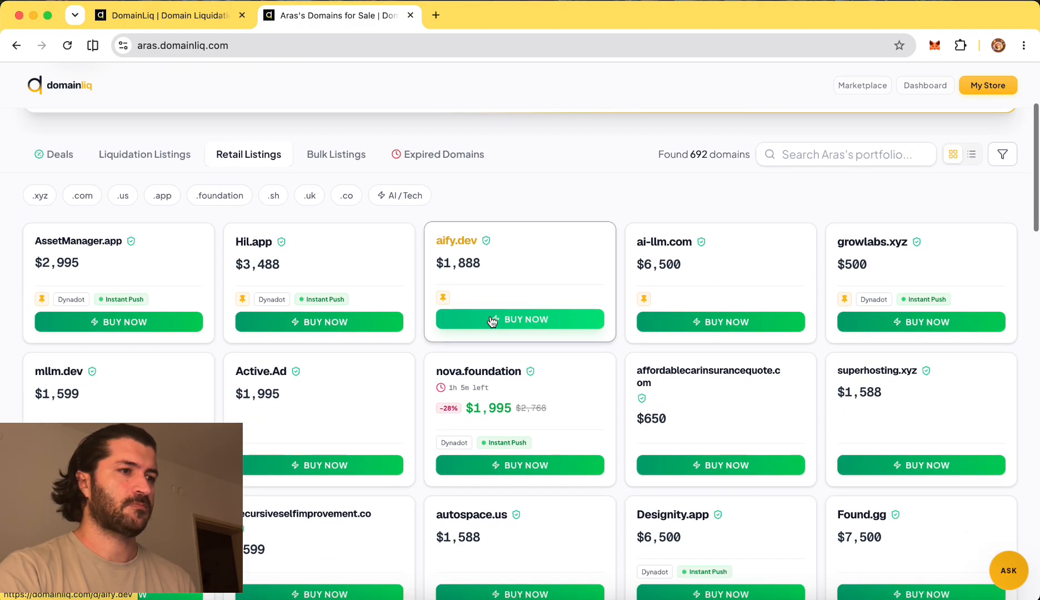
scroll(490, 321, up, 4)
click(878, 86)
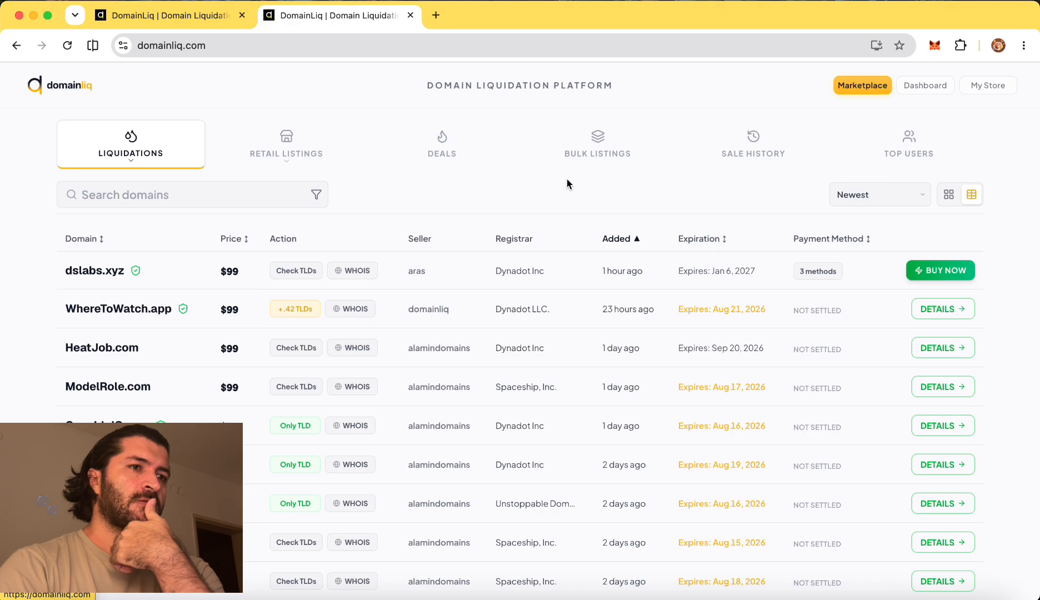
- Delete the "Bundle Tutorial for testing" bundle from the portfolio's bulk listings in the dashboard, and return to the overview
click(924, 86)
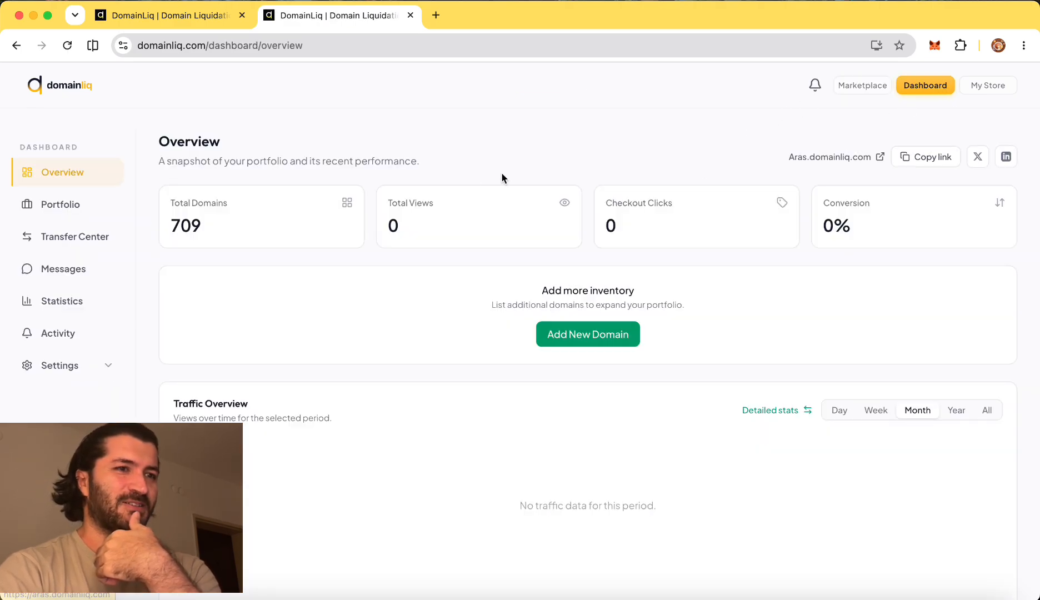
click(91, 206)
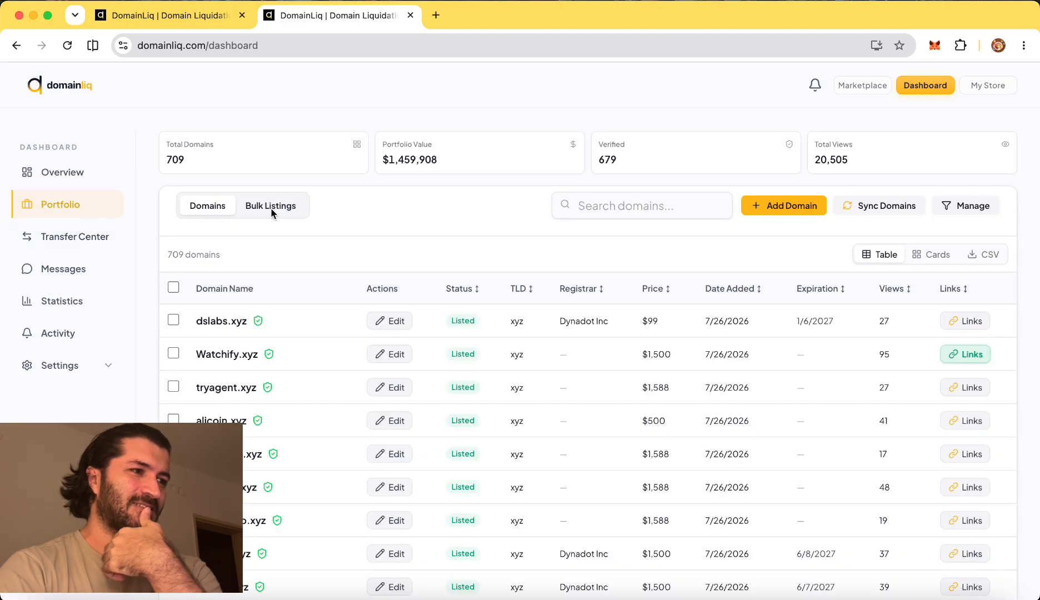
click(270, 208)
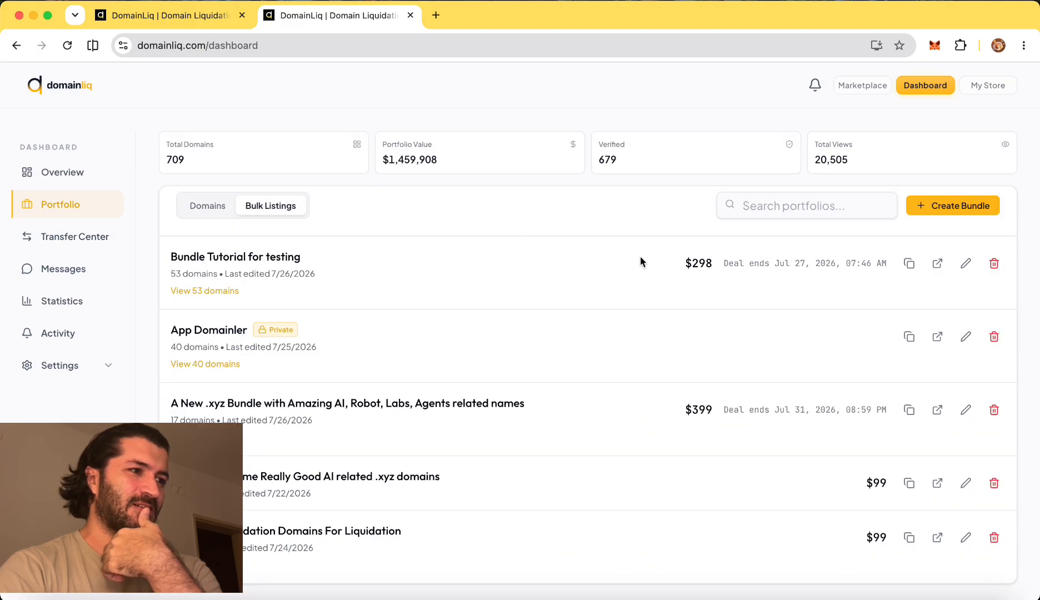
click(995, 265)
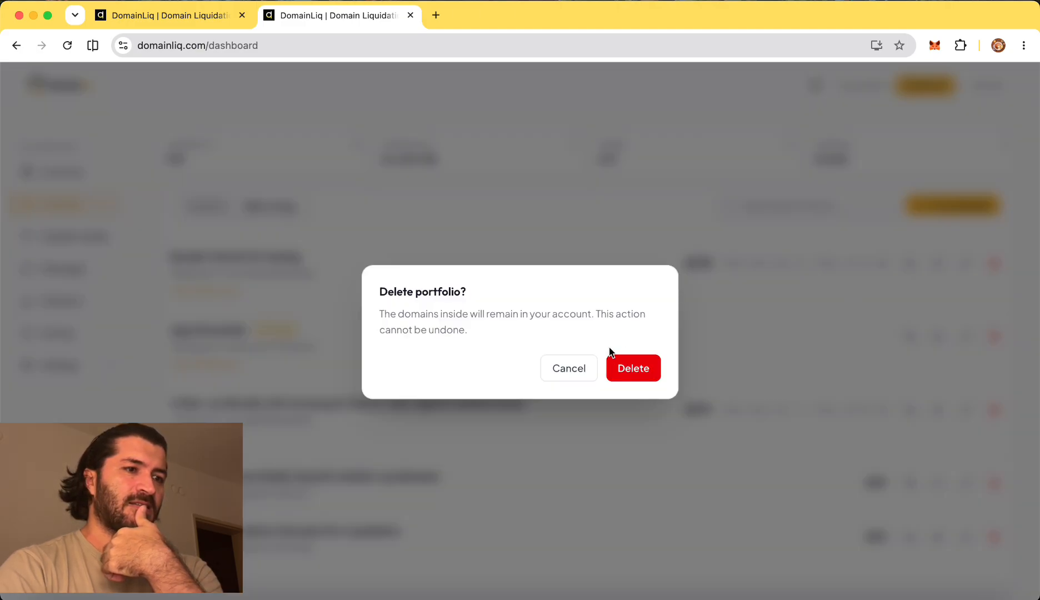
click(648, 370)
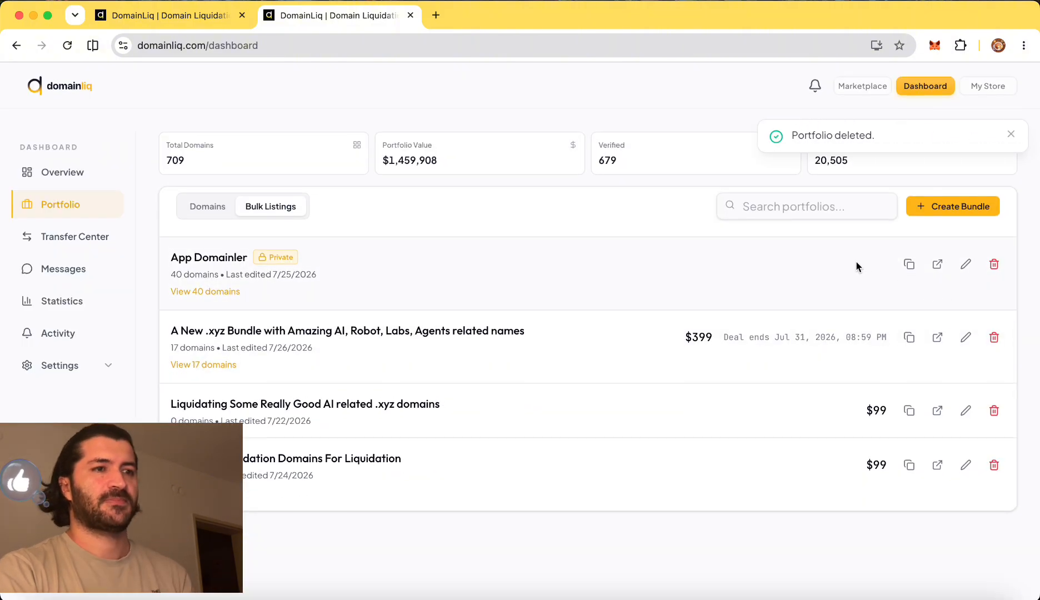
click(61, 172)
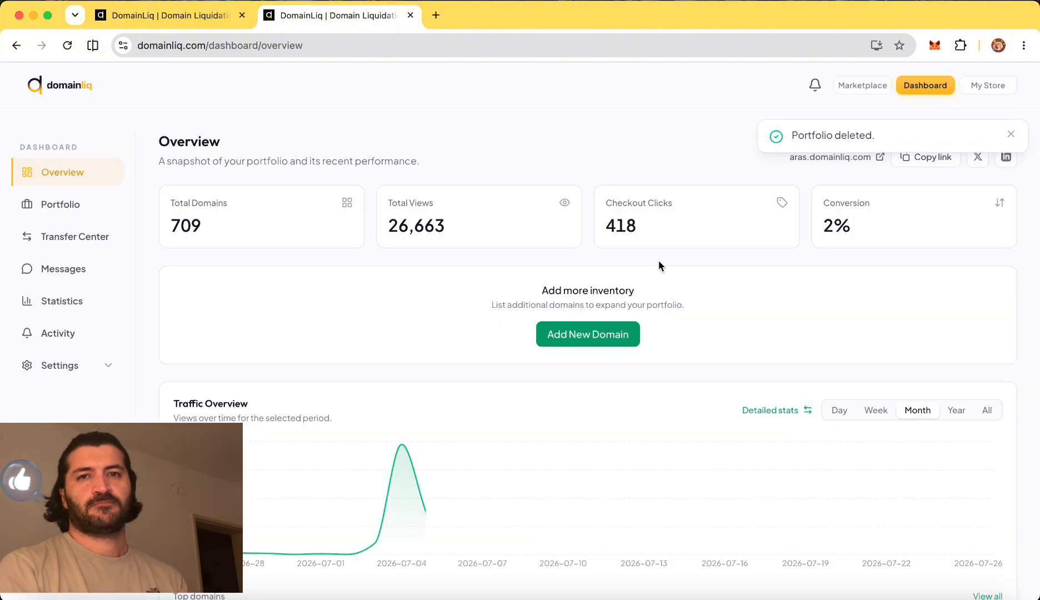